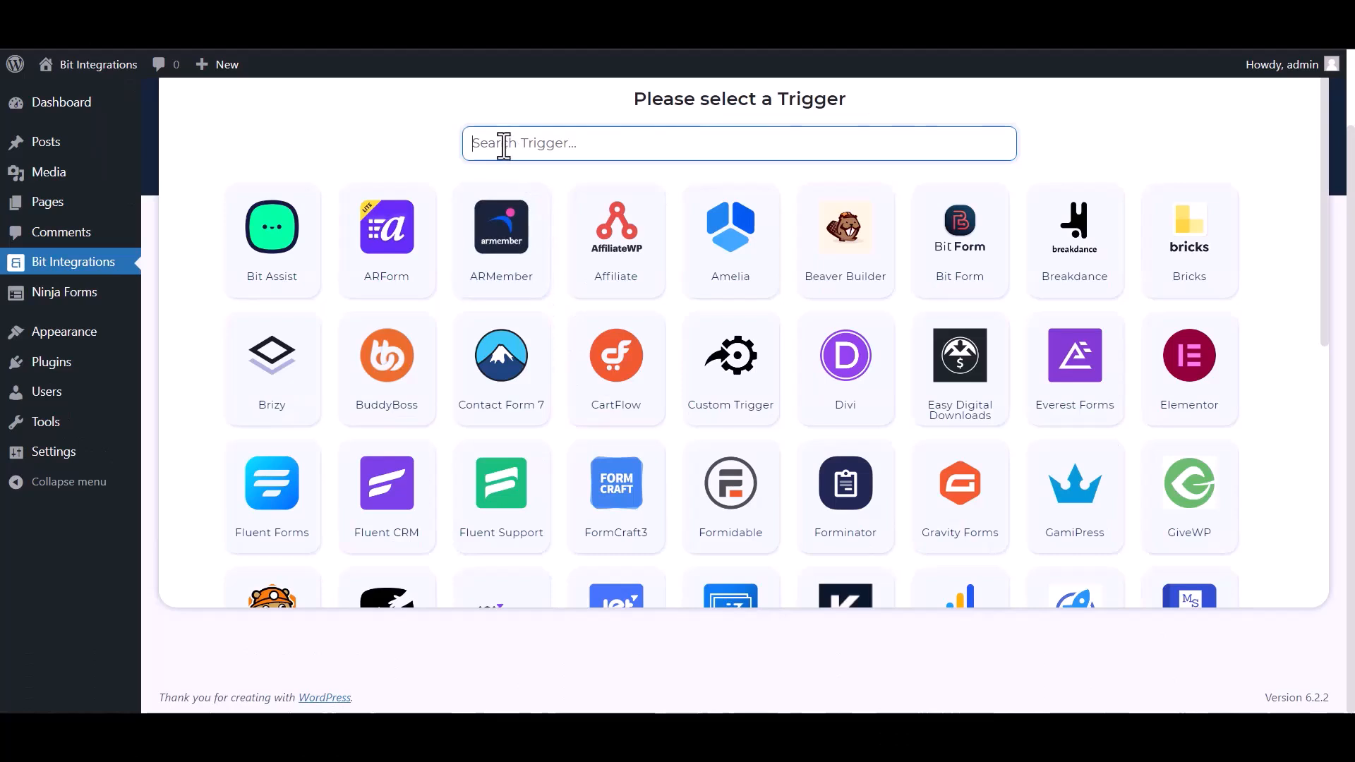
- Set the Ninja Forms "Contact Me" form as the integration's trigger and WPWebhooks as its action
click(517, 144)
text(nin)
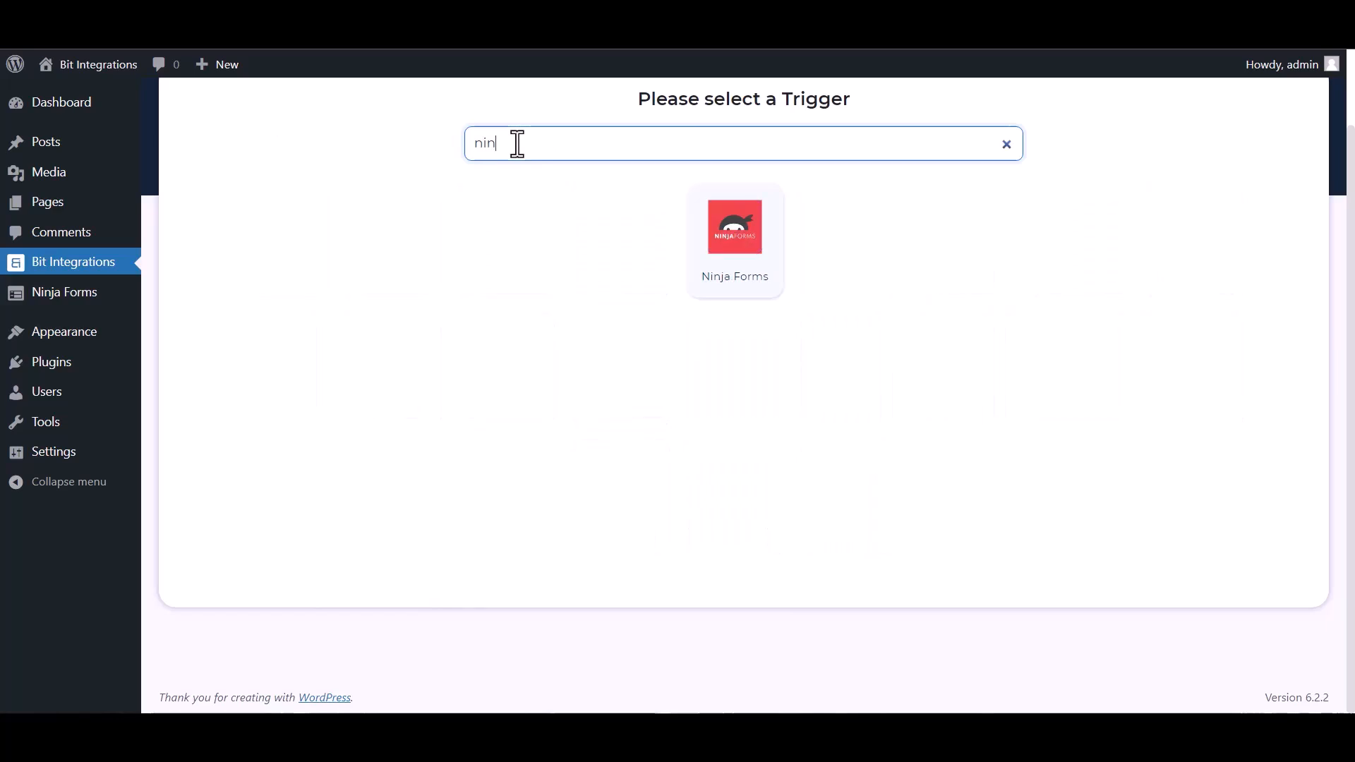
click(744, 273)
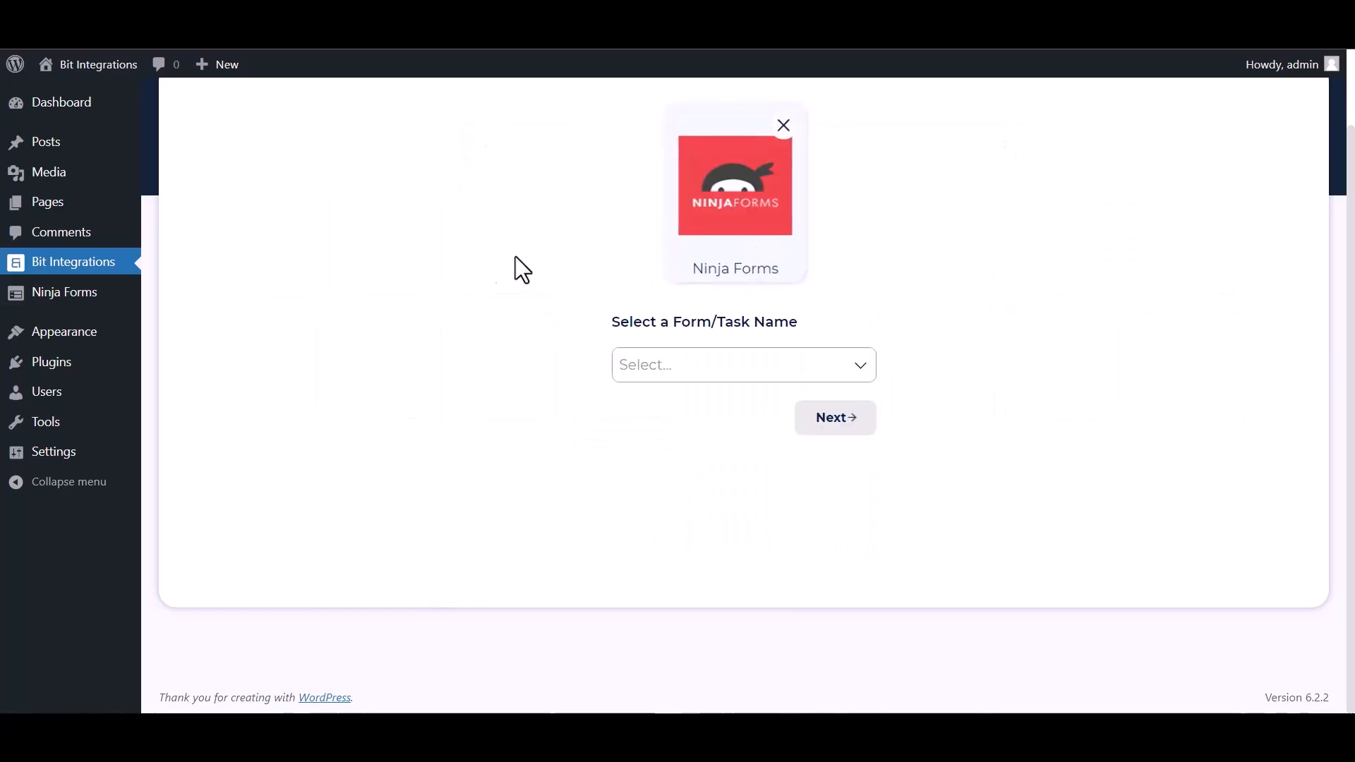
click(671, 367)
click(694, 400)
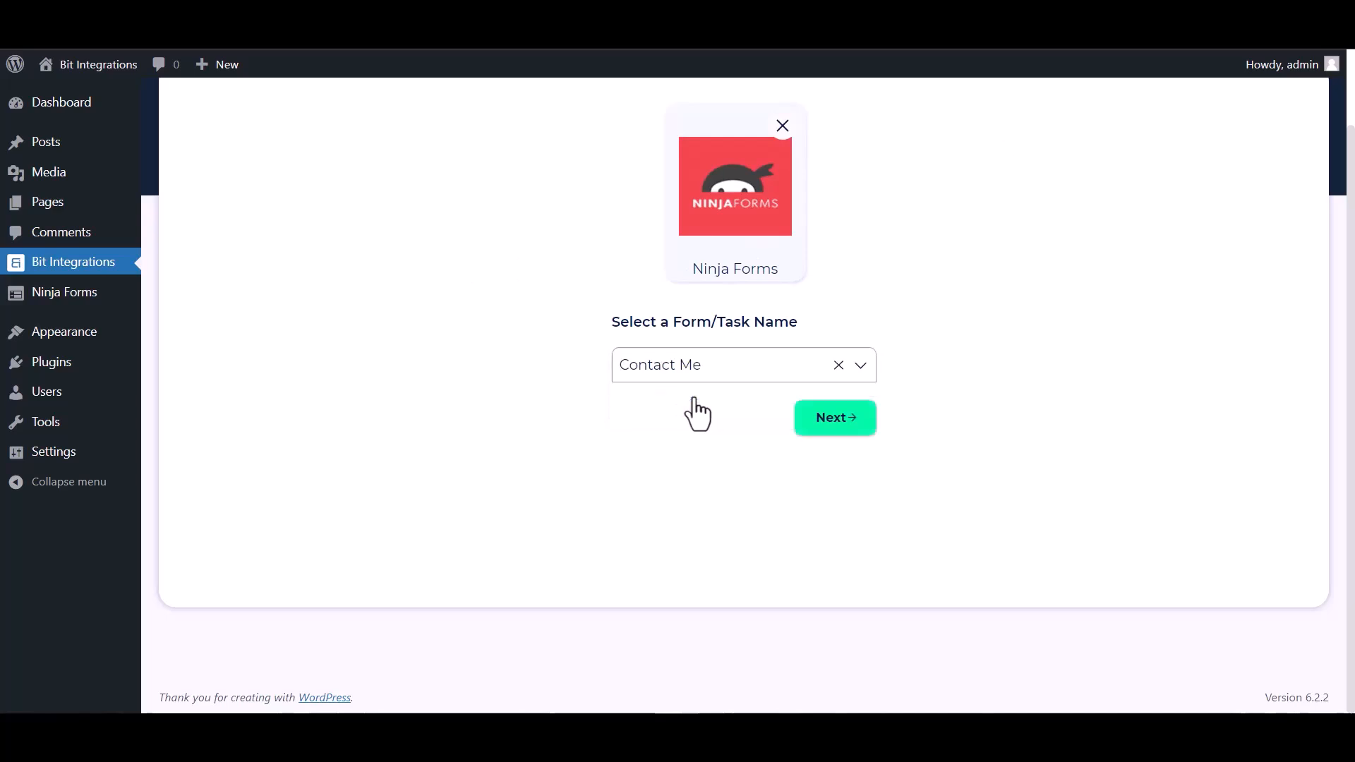
click(806, 427)
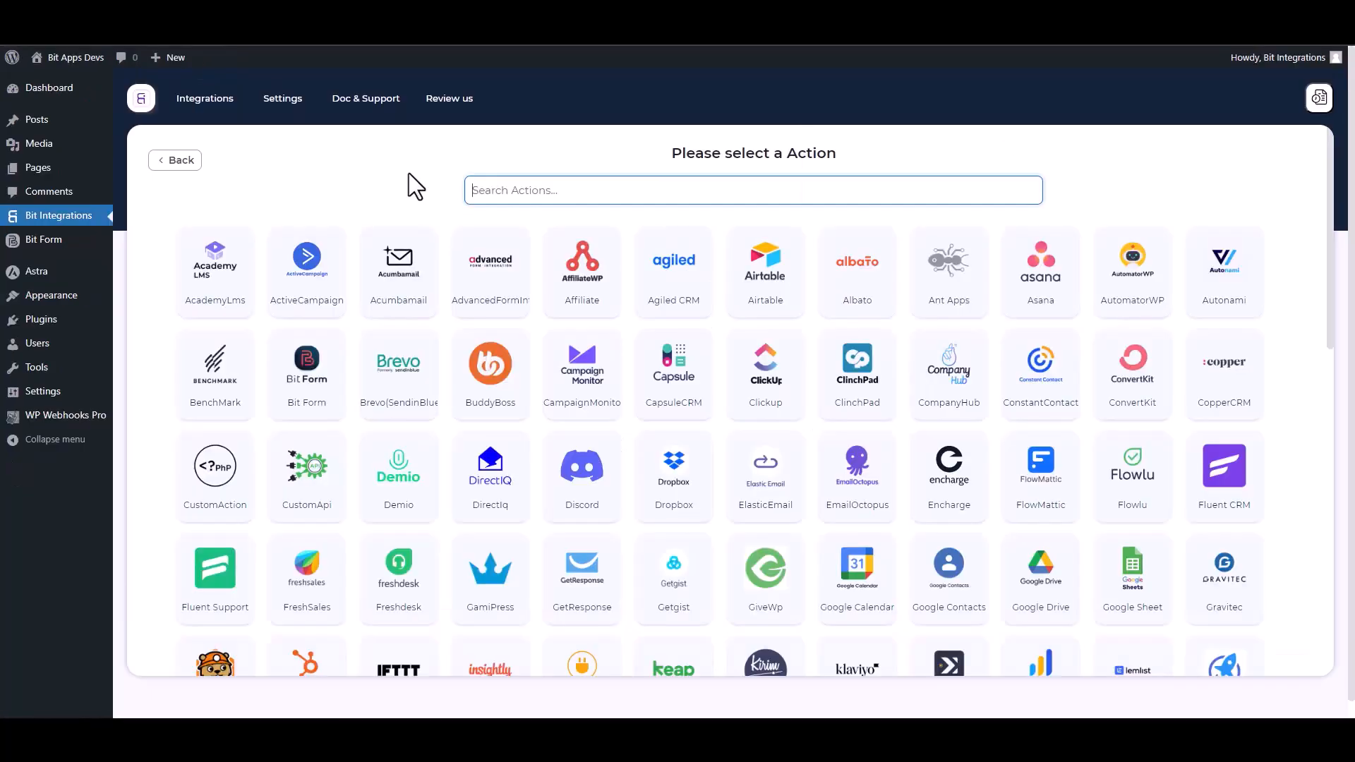
text(wp)
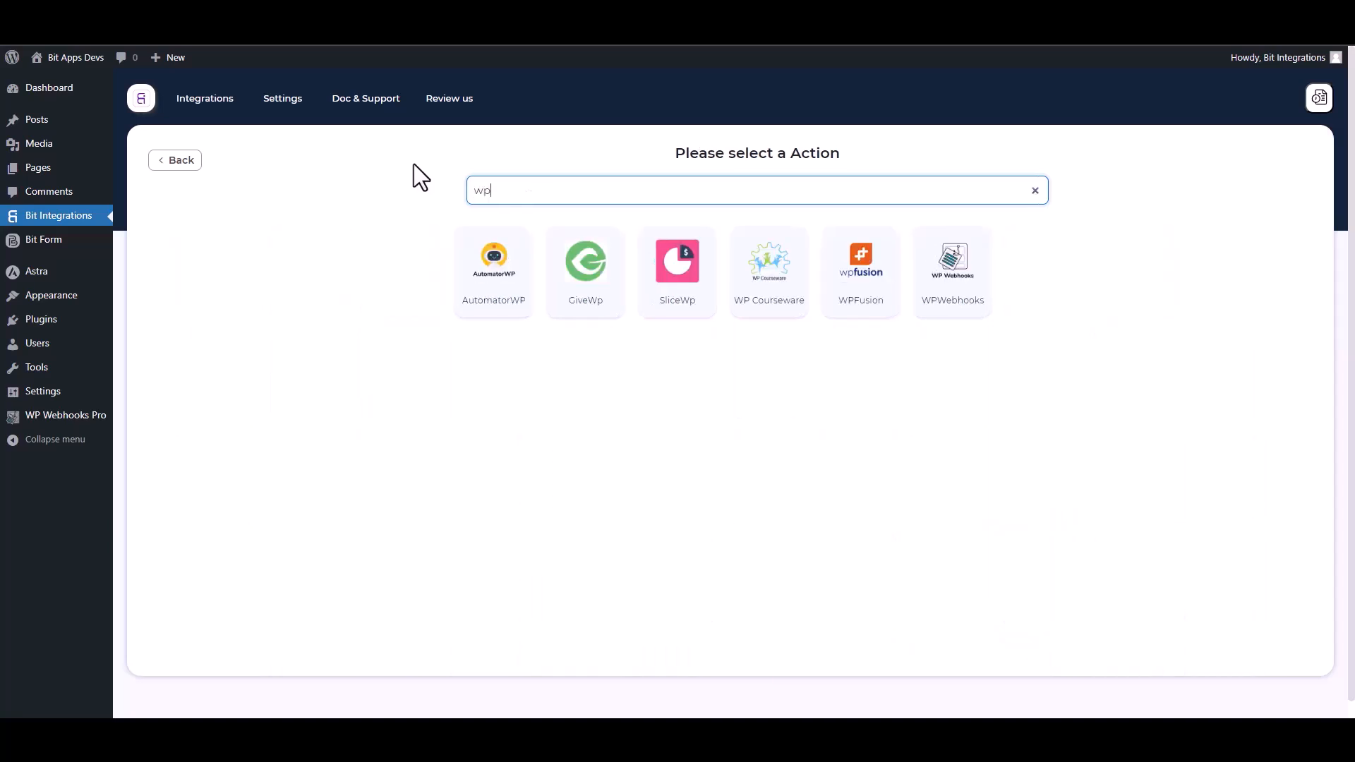
click(965, 321)
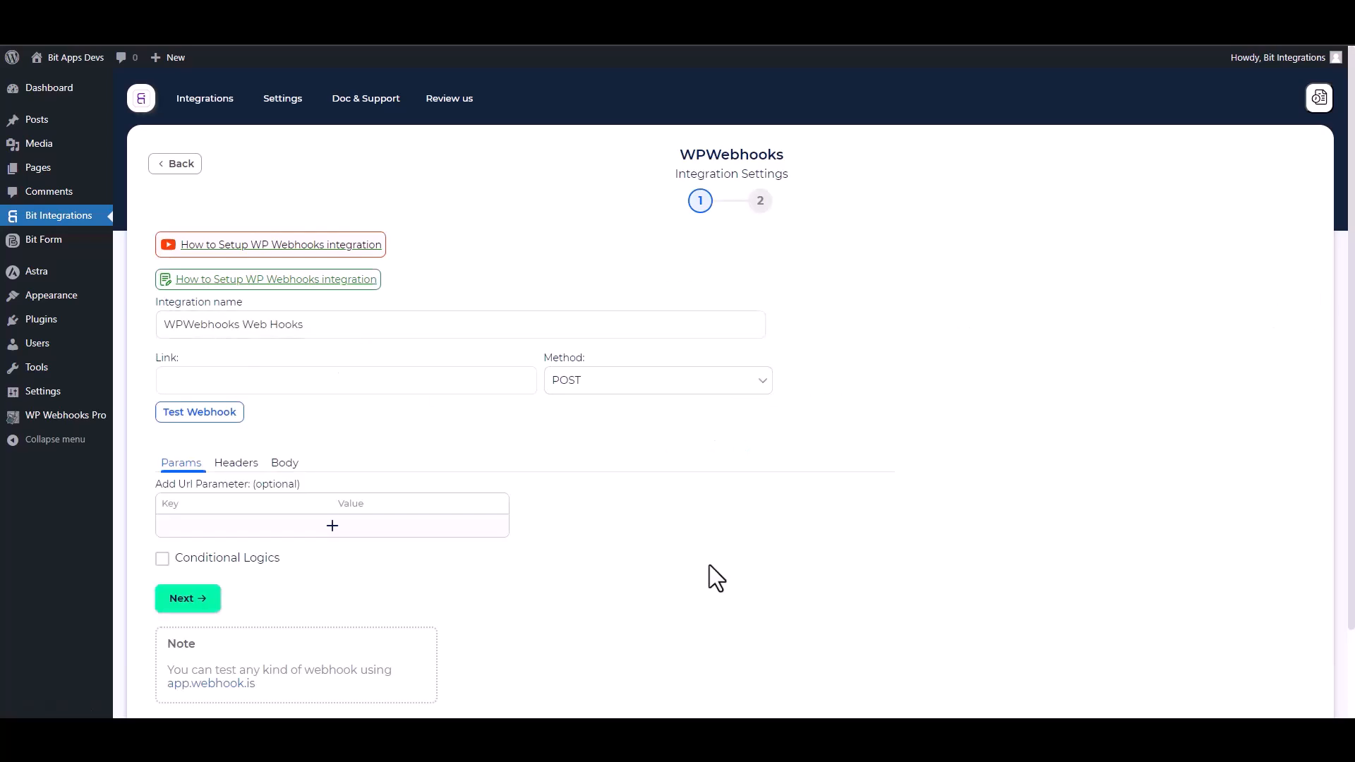
- Create a new automation flow named "Bit Integrations" in WP Webhooks Pro
click(65, 415)
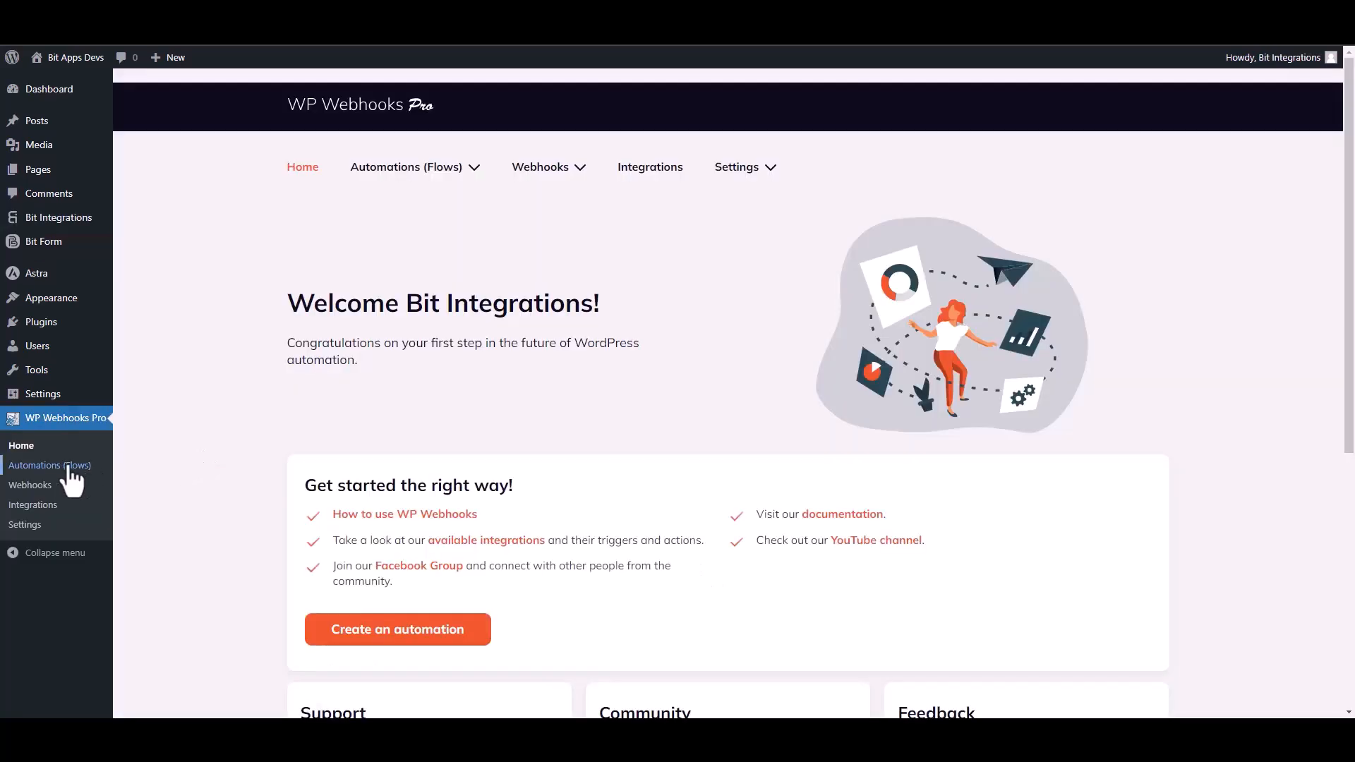
click(60, 468)
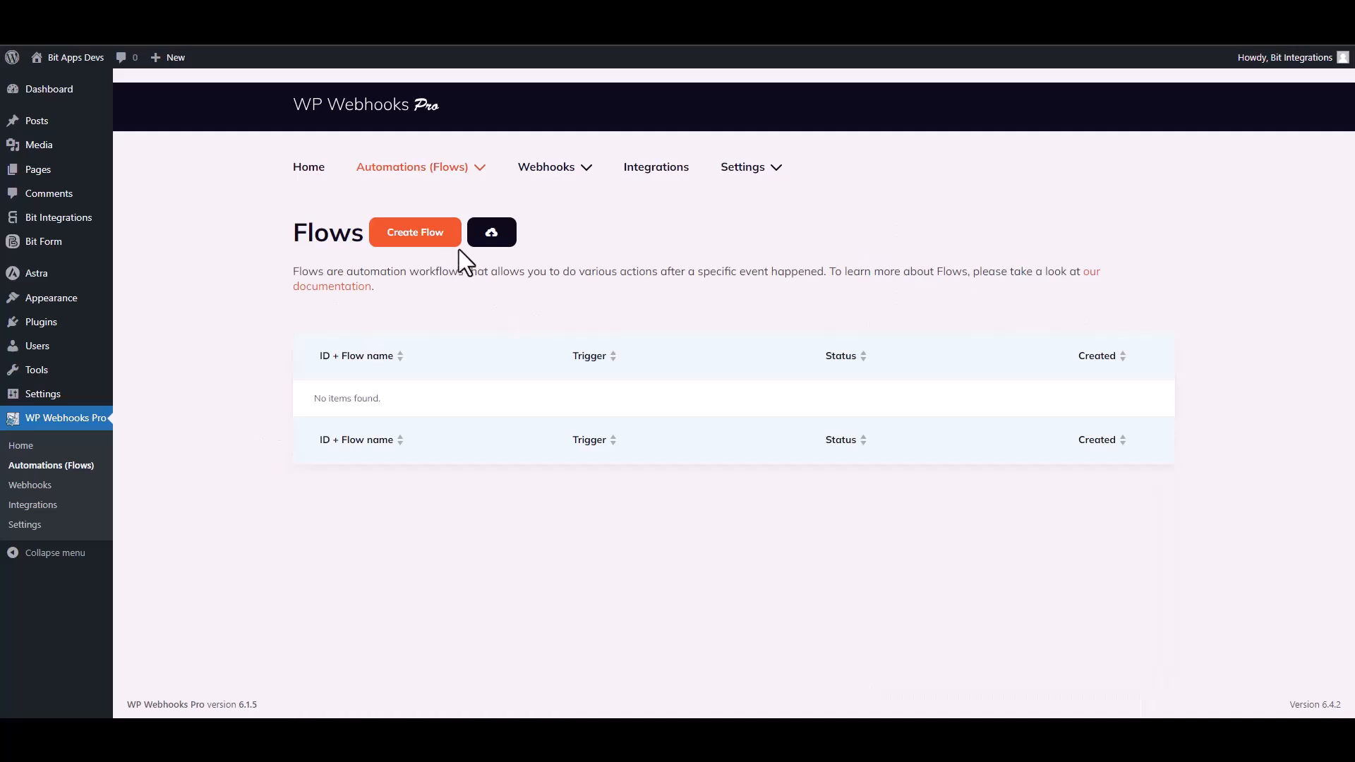
click(421, 240)
click(568, 184)
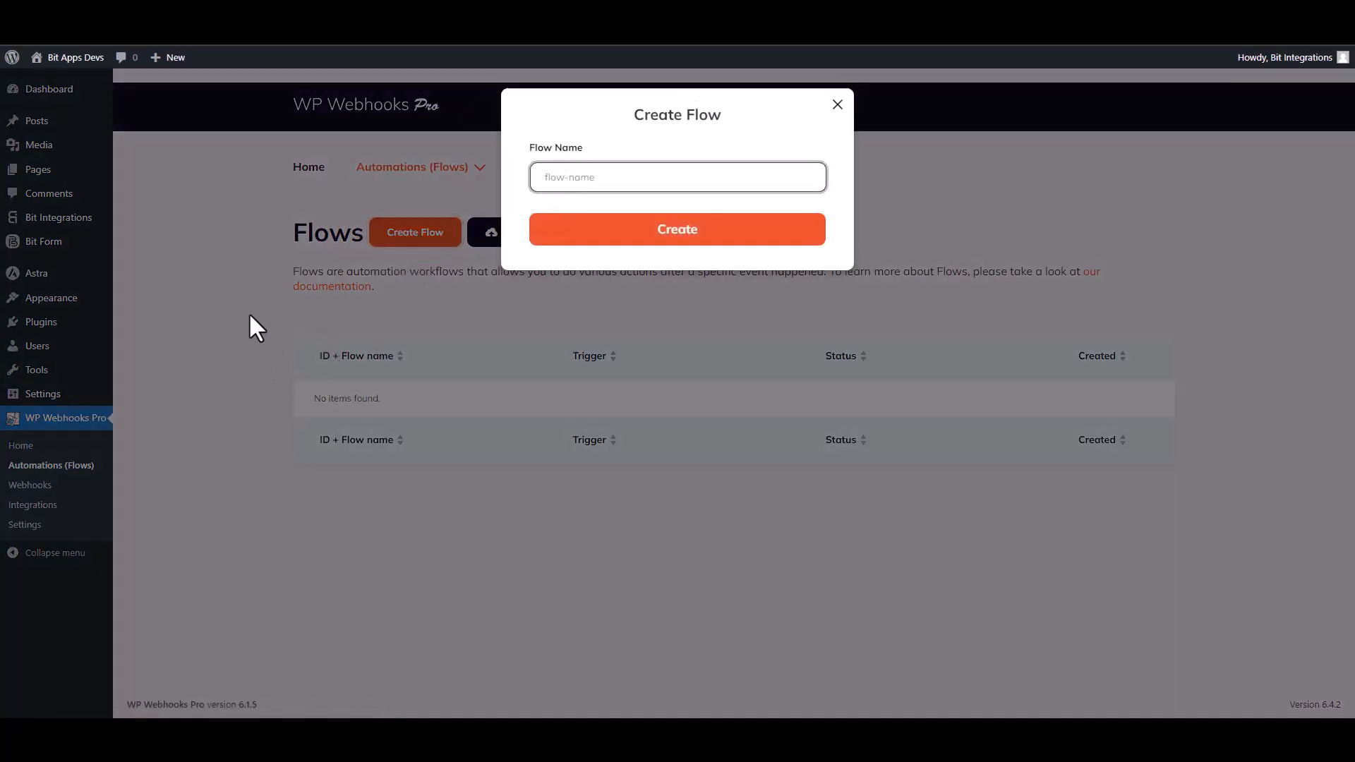
text(Bit Integrations)
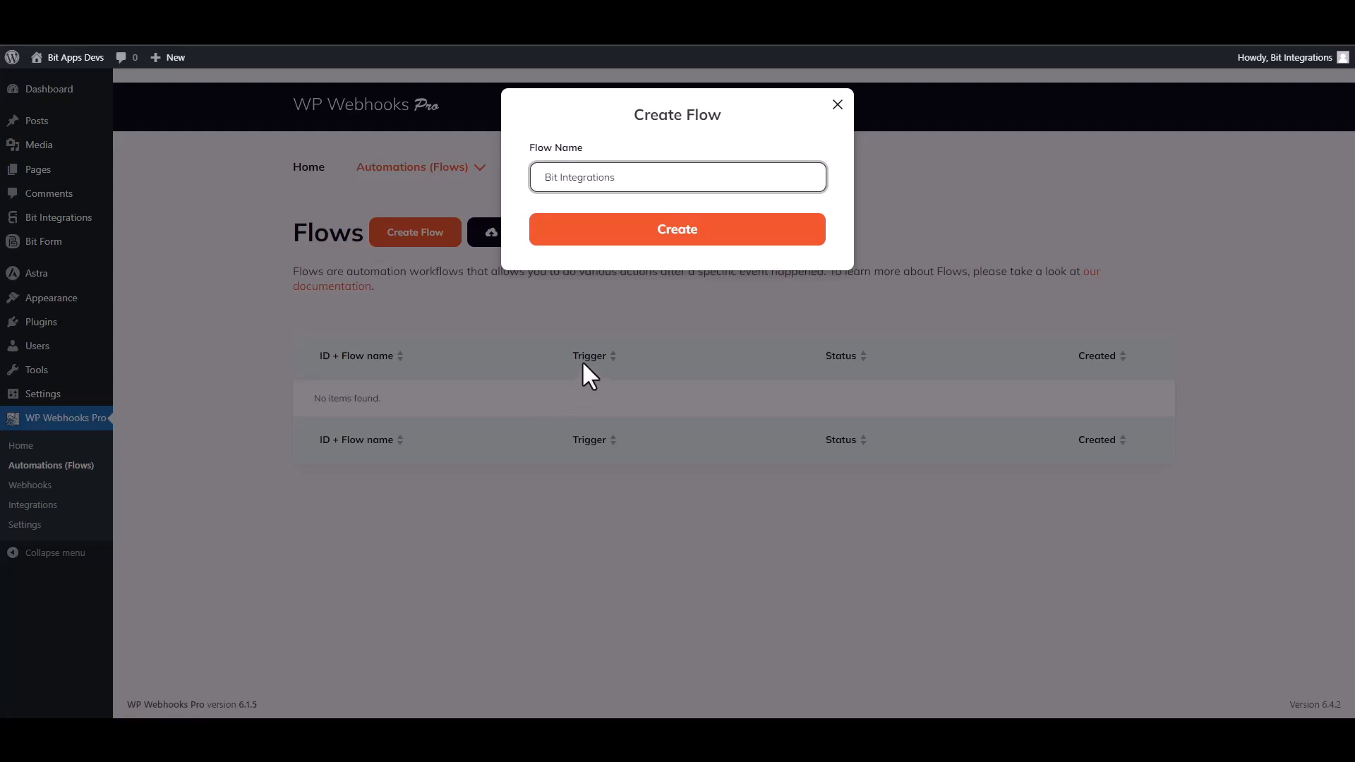
click(674, 243)
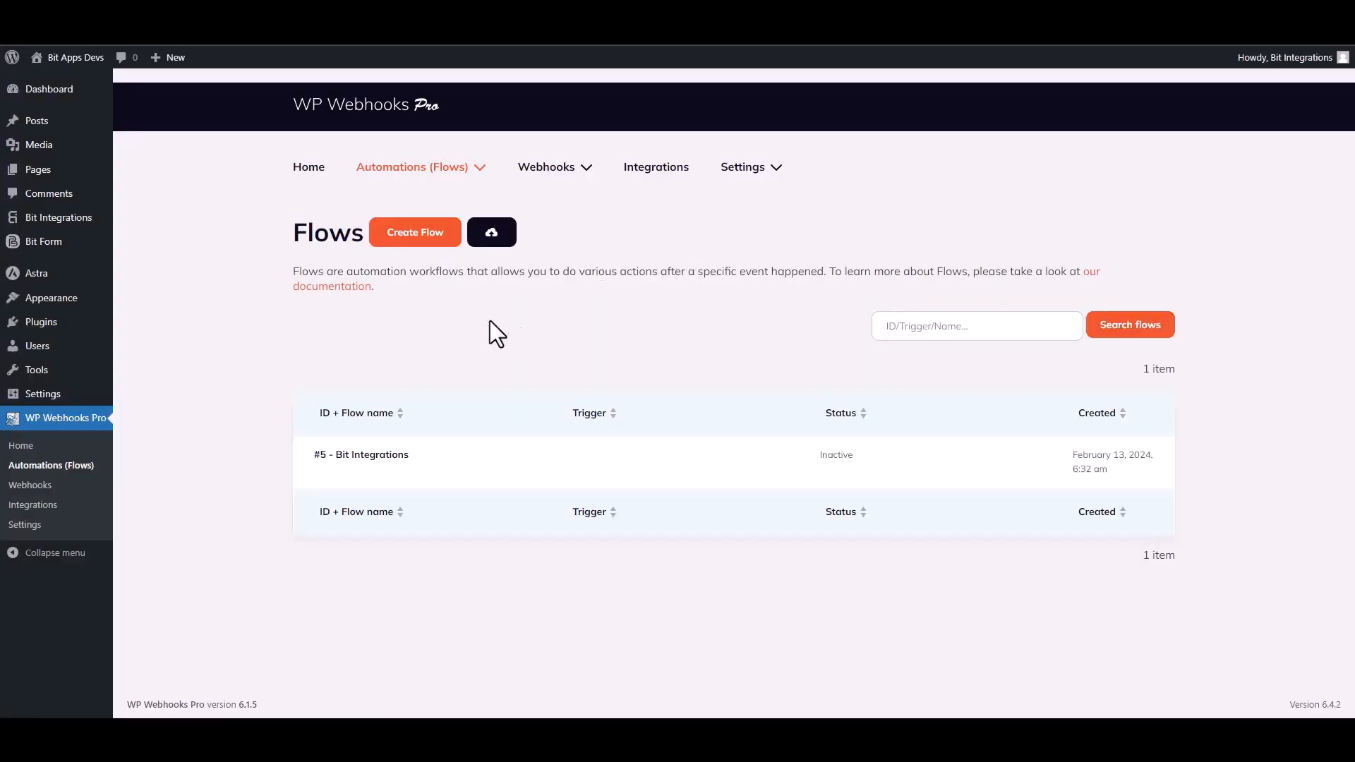
- Open the Bit Integrations flow and give it a Webhooks trigger for "HTTP request received"
mouse_move(385, 459)
click(321, 471)
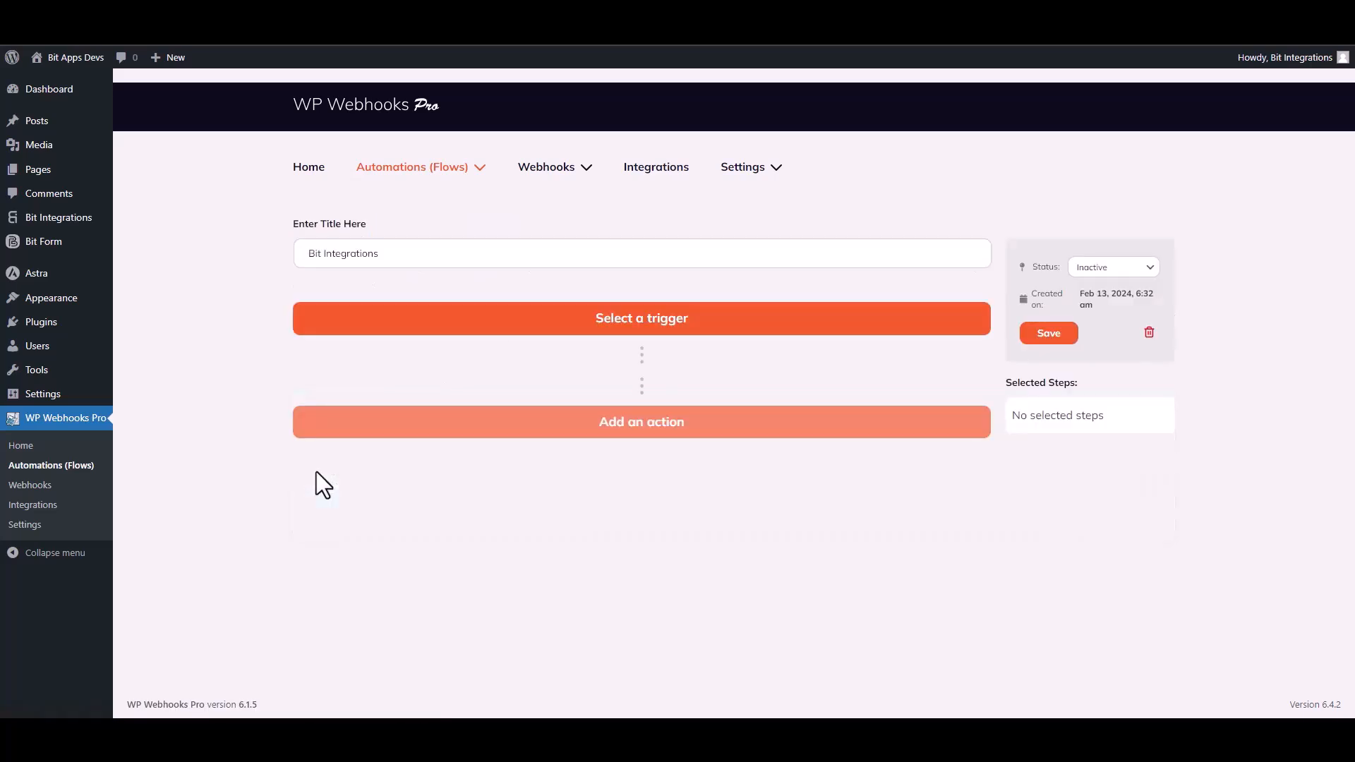
click(679, 319)
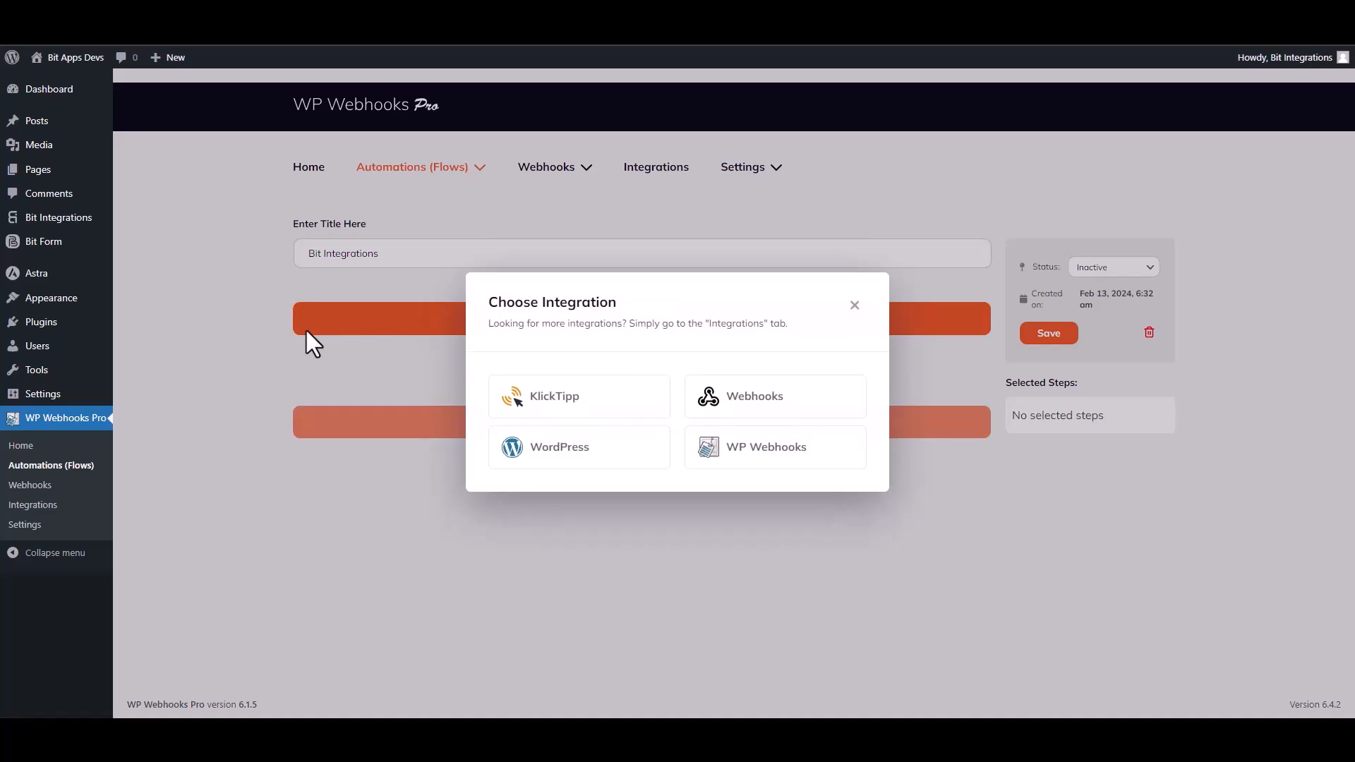
click(761, 401)
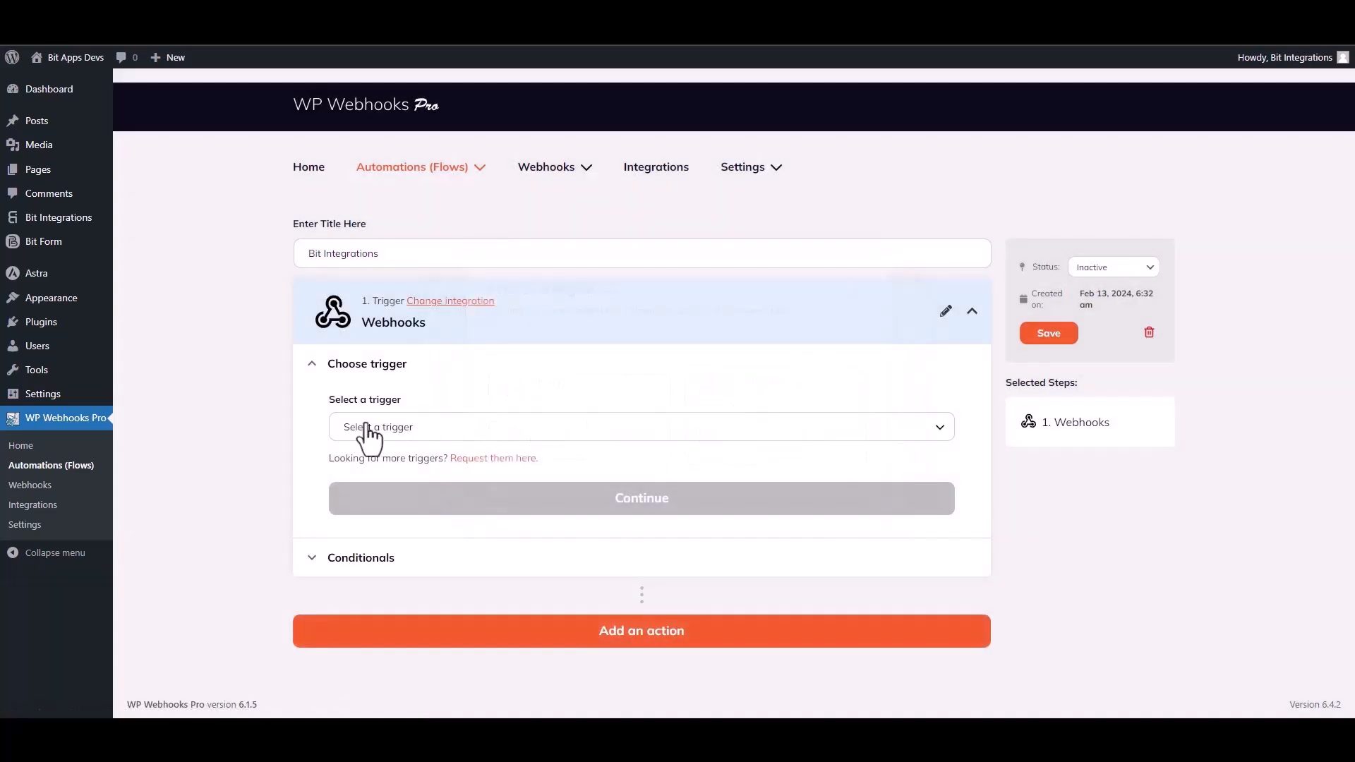
click(417, 435)
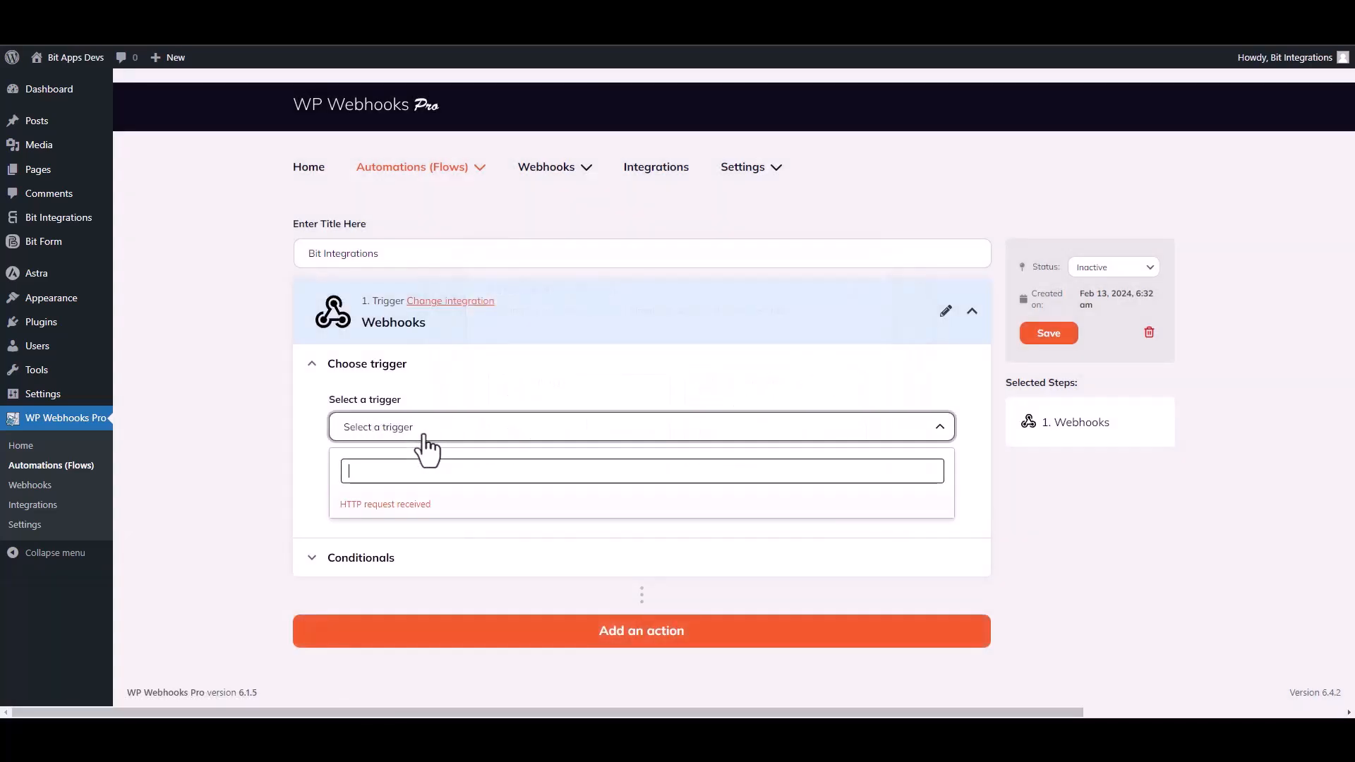
click(407, 506)
click(625, 524)
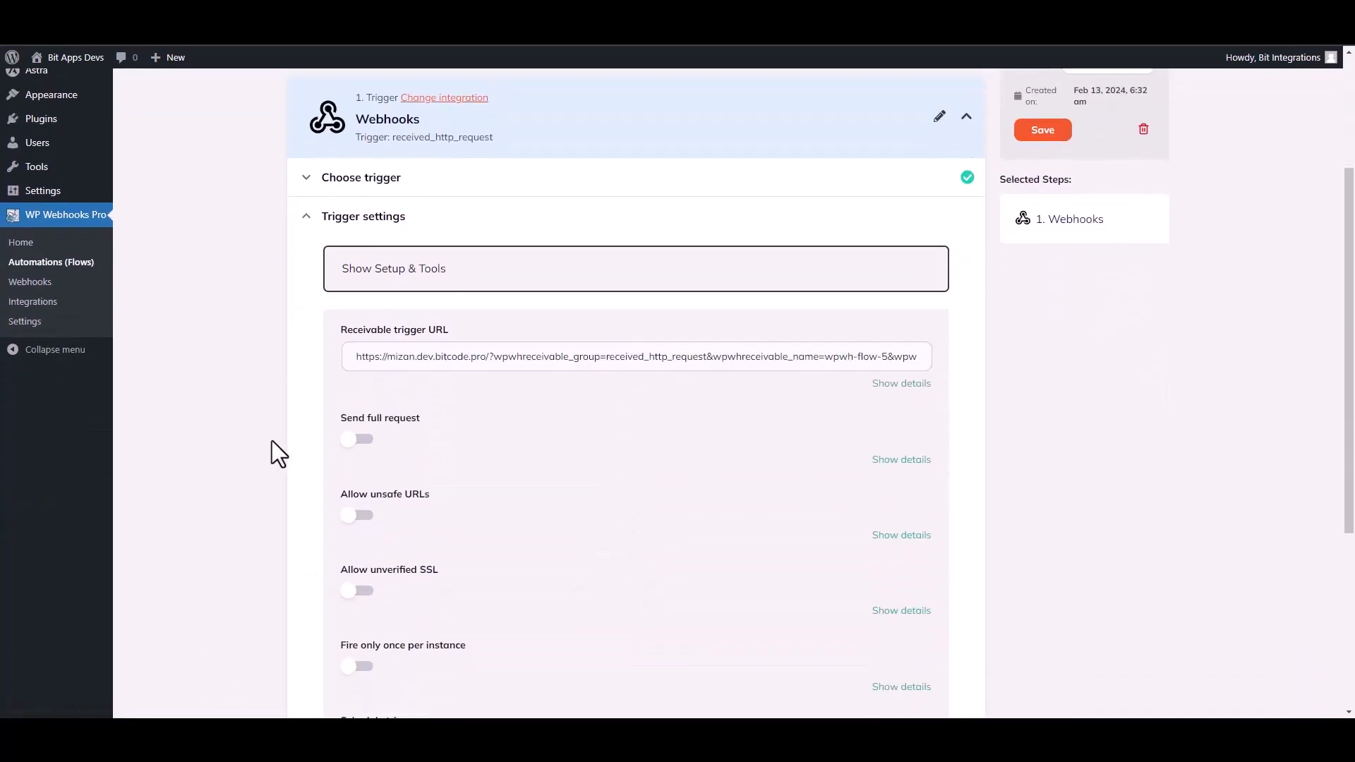
- Copy the flow's receivable trigger URL, including its access token, into the Link field of the WPWebhooks integration in Bit Integrations
triple_click(540, 364)
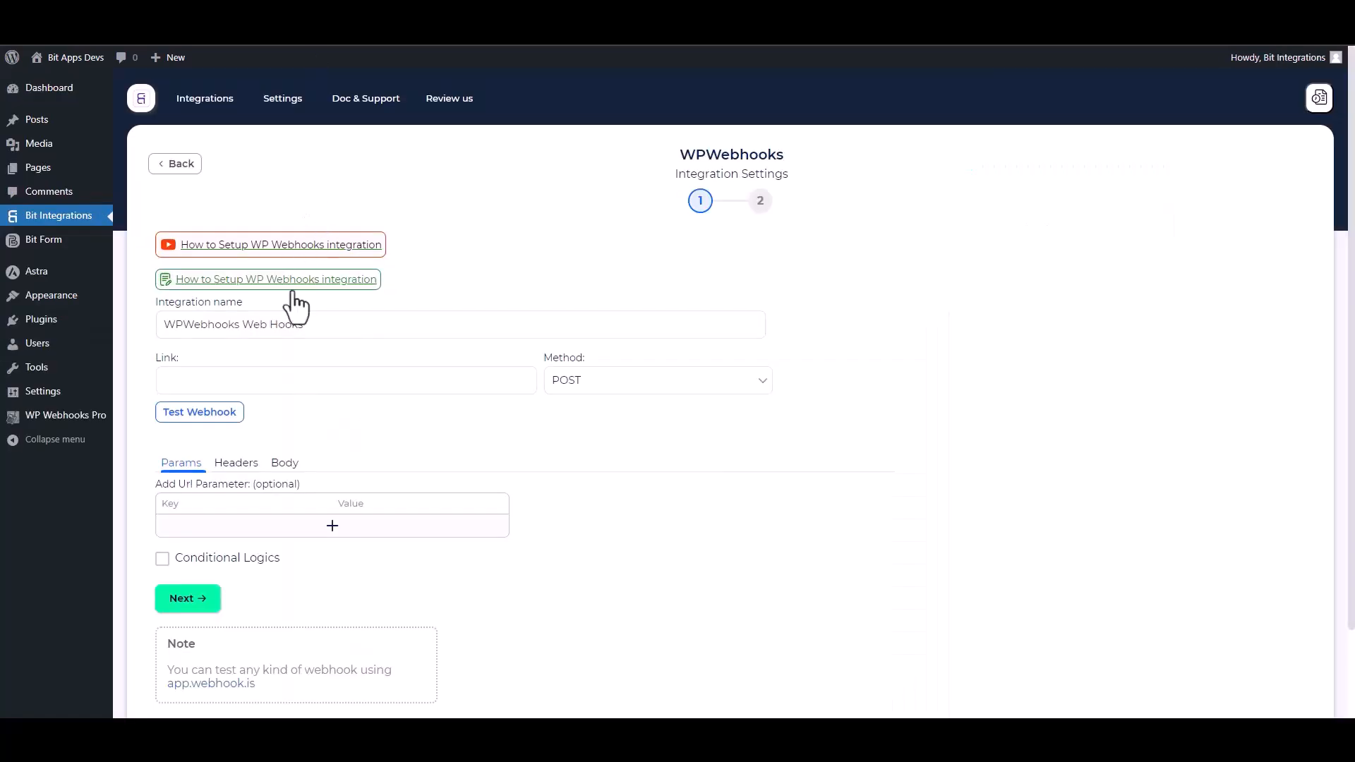
click(235, 372)
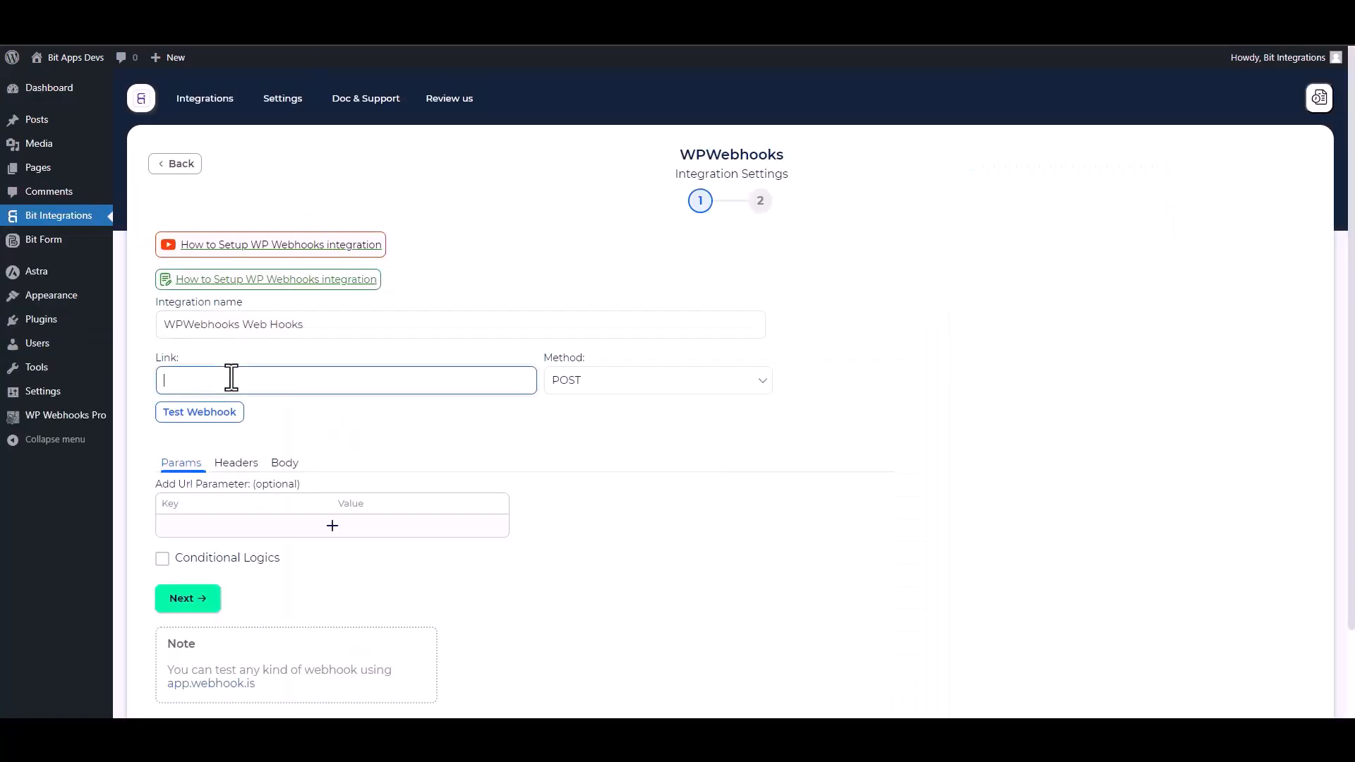
key(ctrl+v)
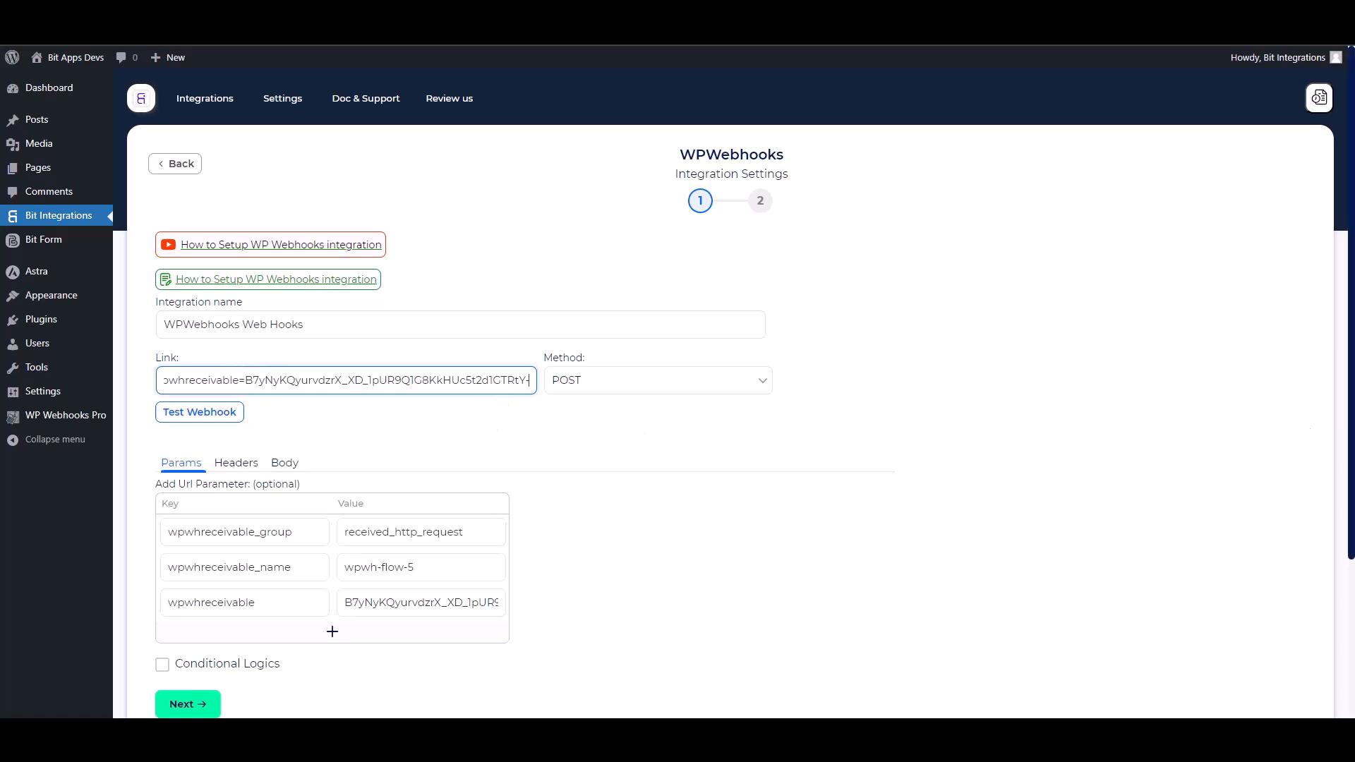
- Set the request body to send all data as an application/json payload and test the webhook
scroll(1334, 434, down, 1)
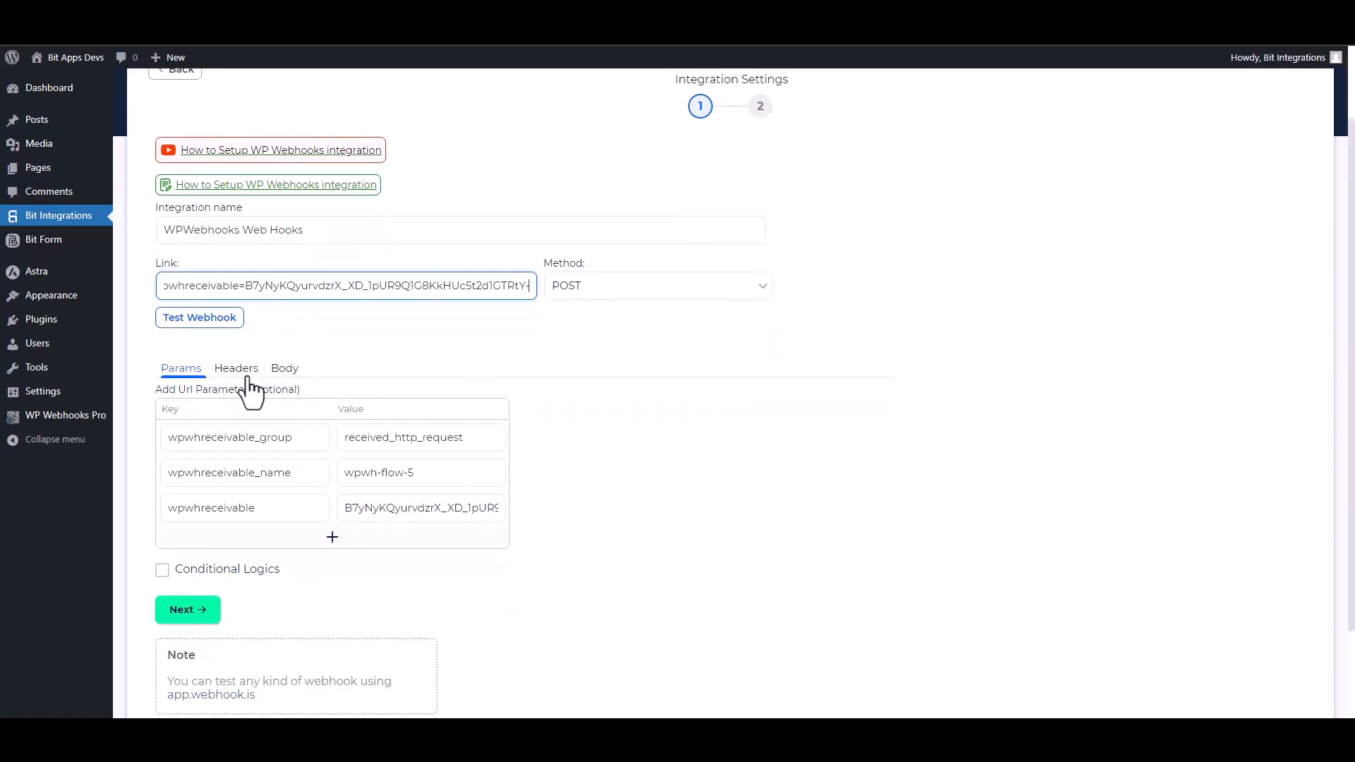
click(293, 374)
click(188, 408)
click(283, 455)
click(243, 505)
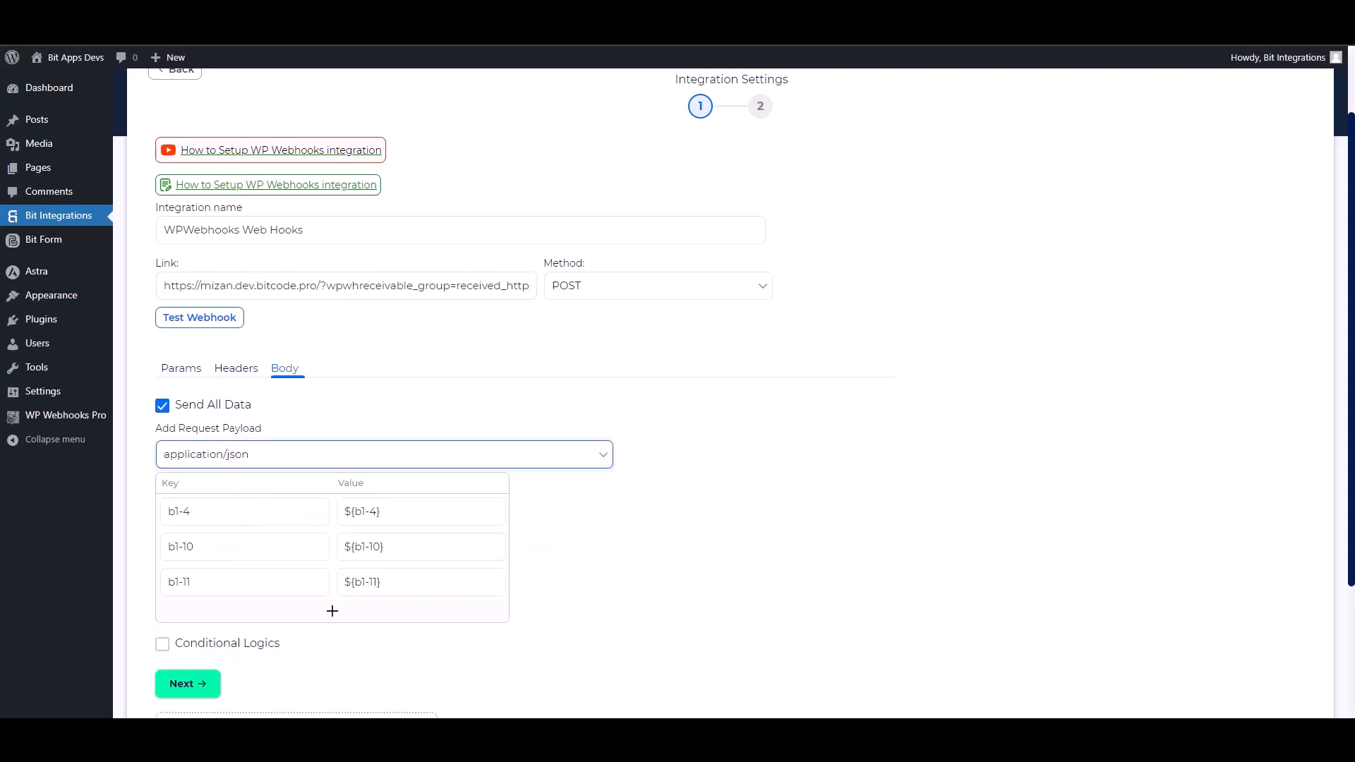
scroll(949, 505, down, 2)
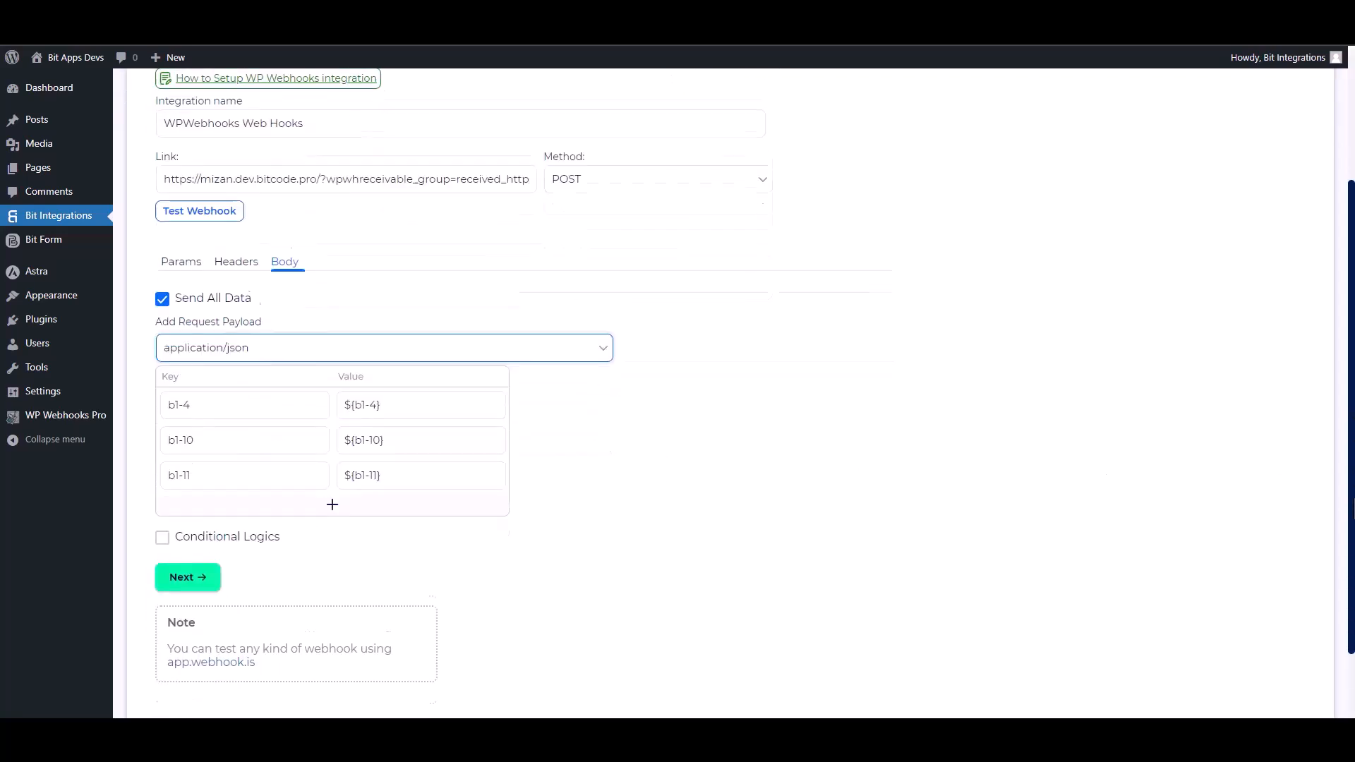
click(228, 199)
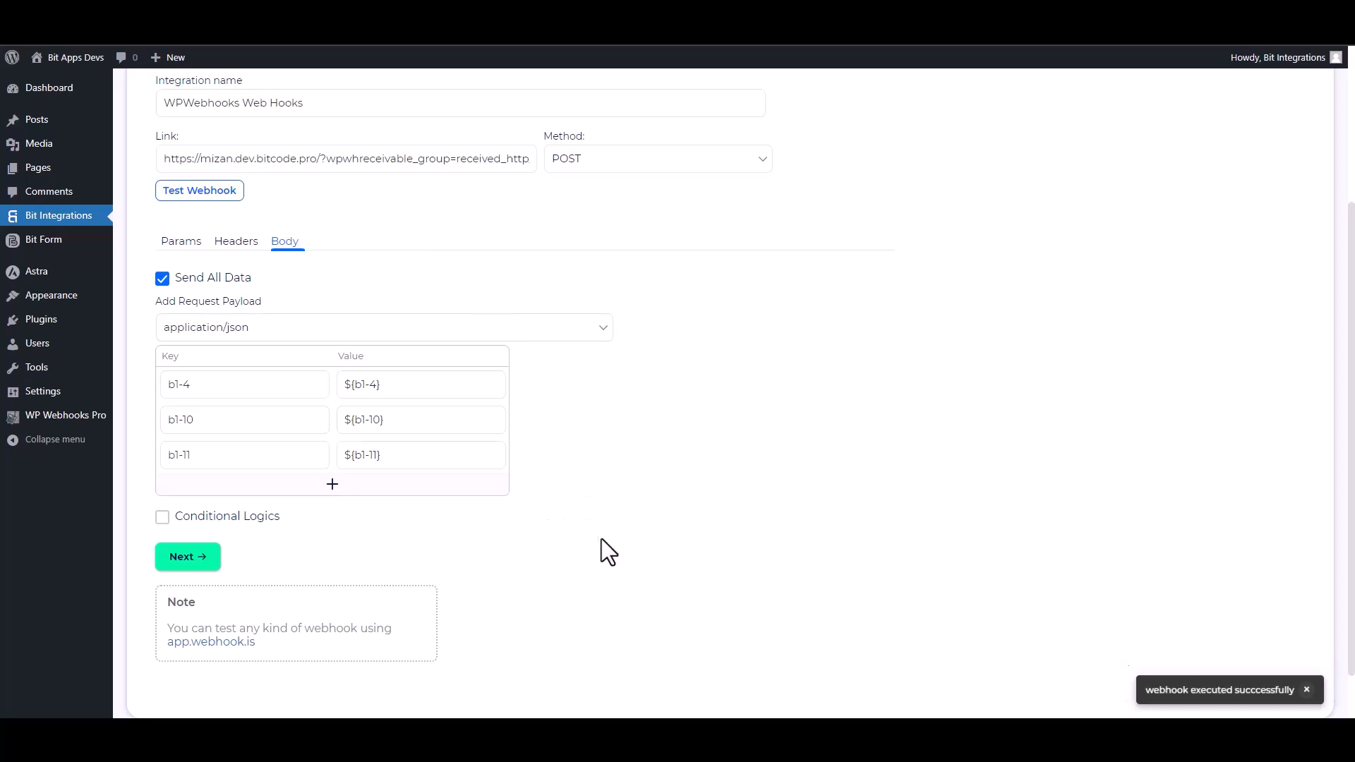
click(216, 522)
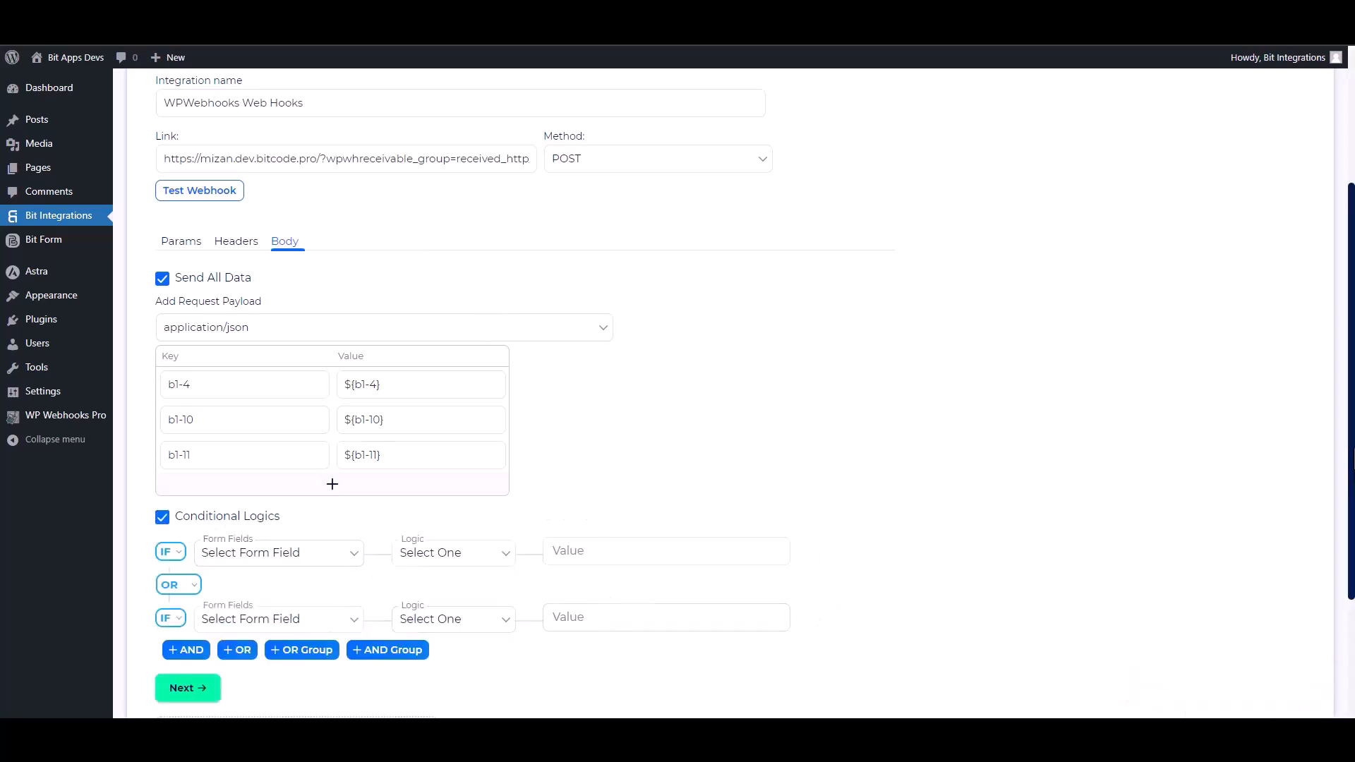
scroll(1307, 545, down, 2)
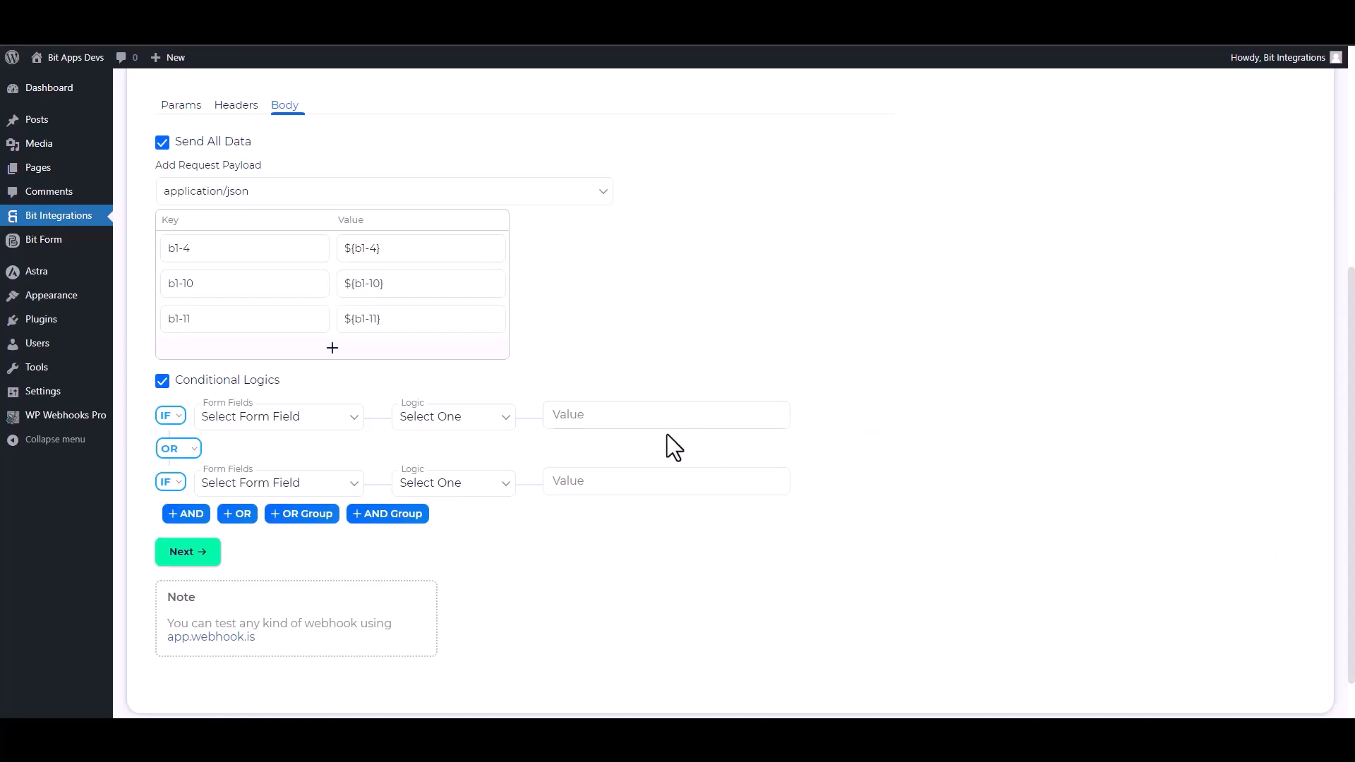
click(161, 381)
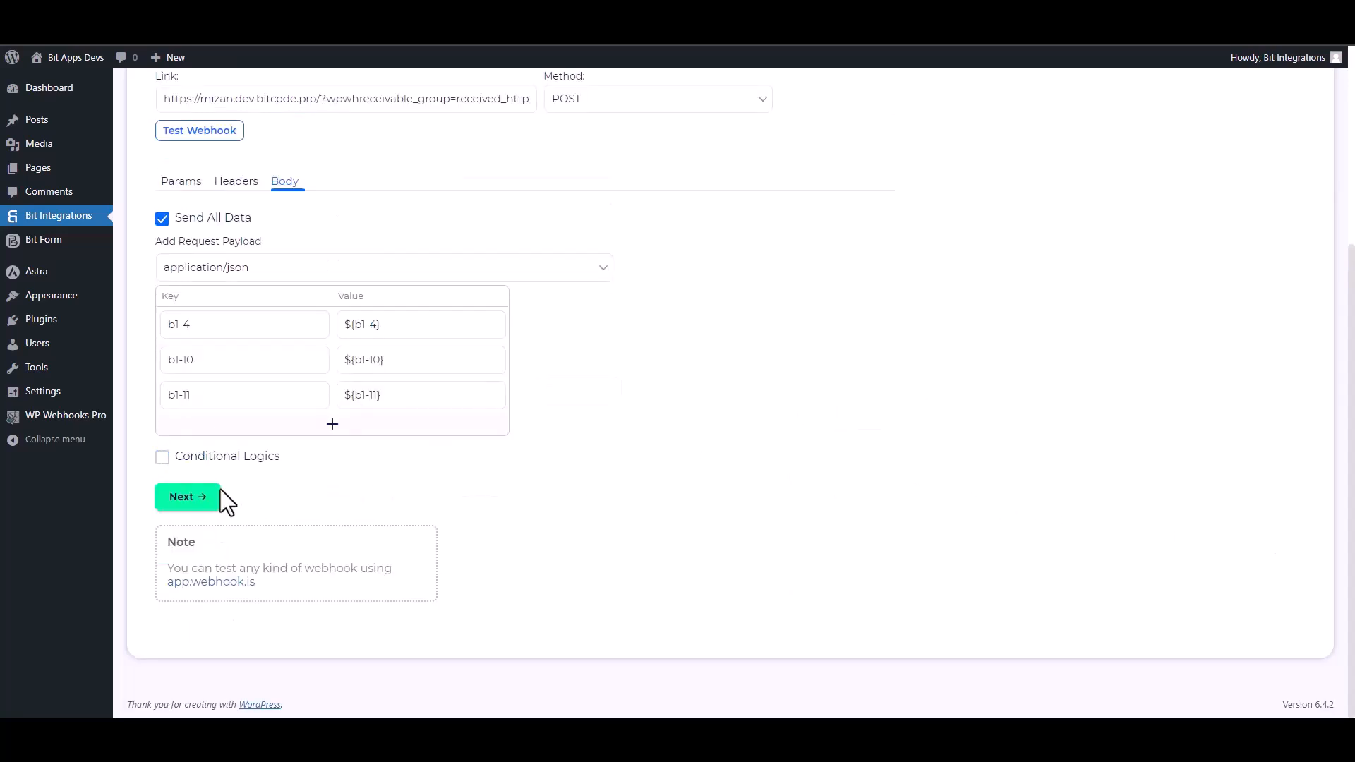
- Proceed past the WPWebhooks integration settings and finish the integration setup
click(204, 496)
click(714, 292)
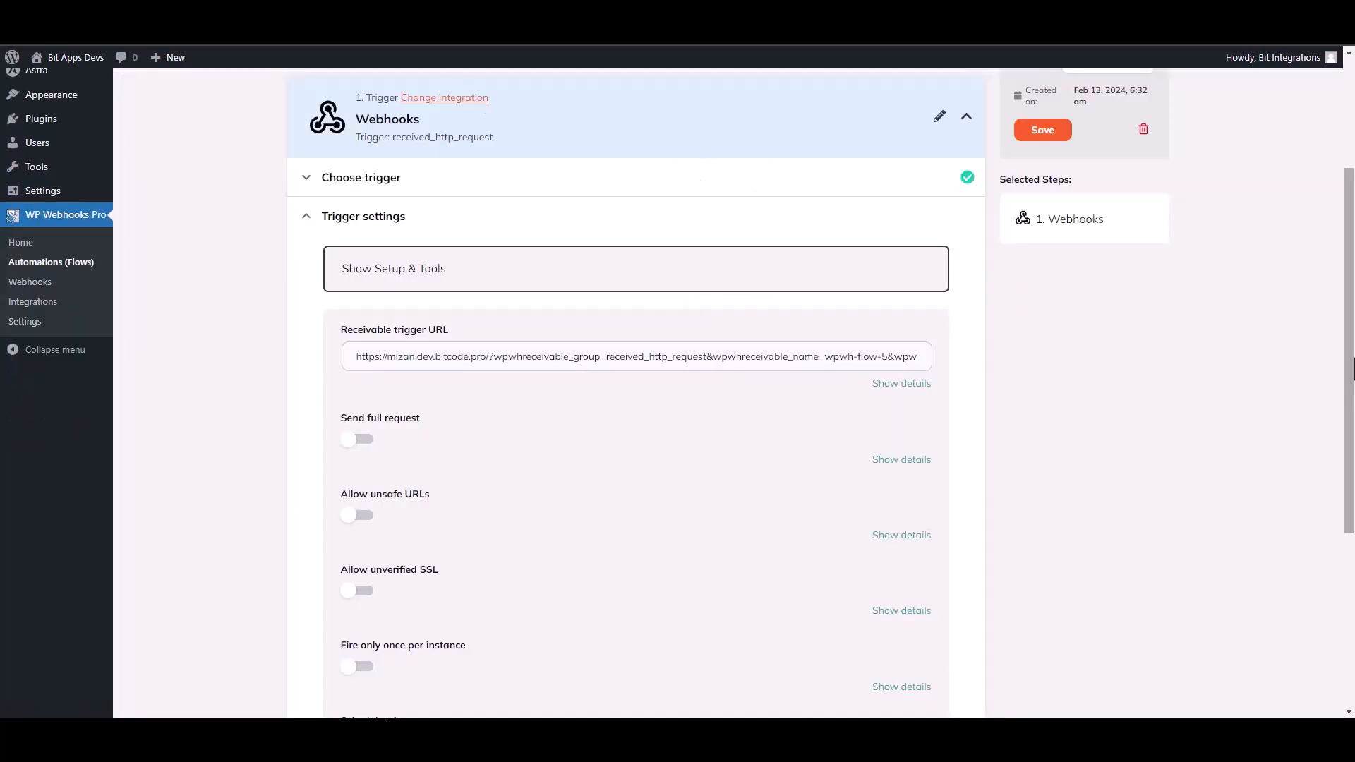
- Save the Webhooks trigger settings and load Log #18 - February 13, 2024, 6:33 am as log data for the trigger test
scroll(741, 339, down, 3)
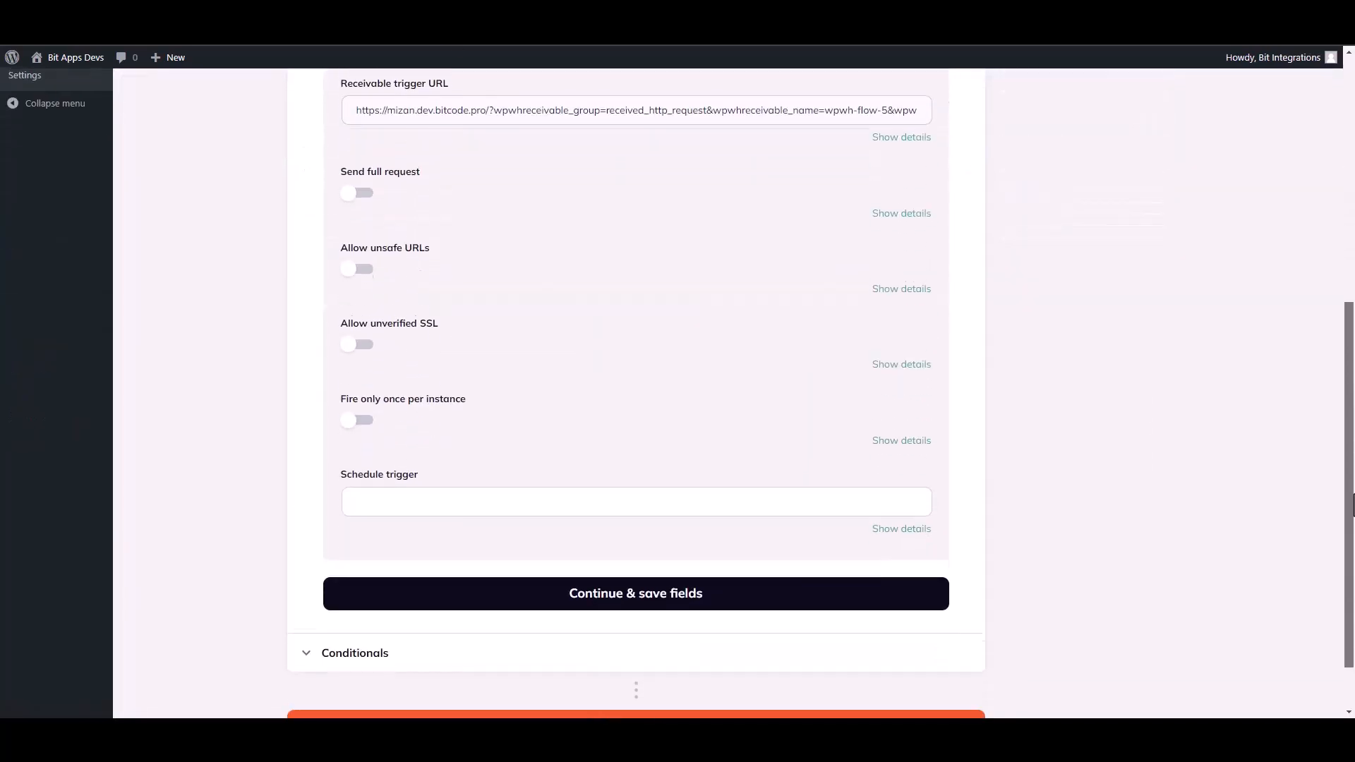
click(626, 589)
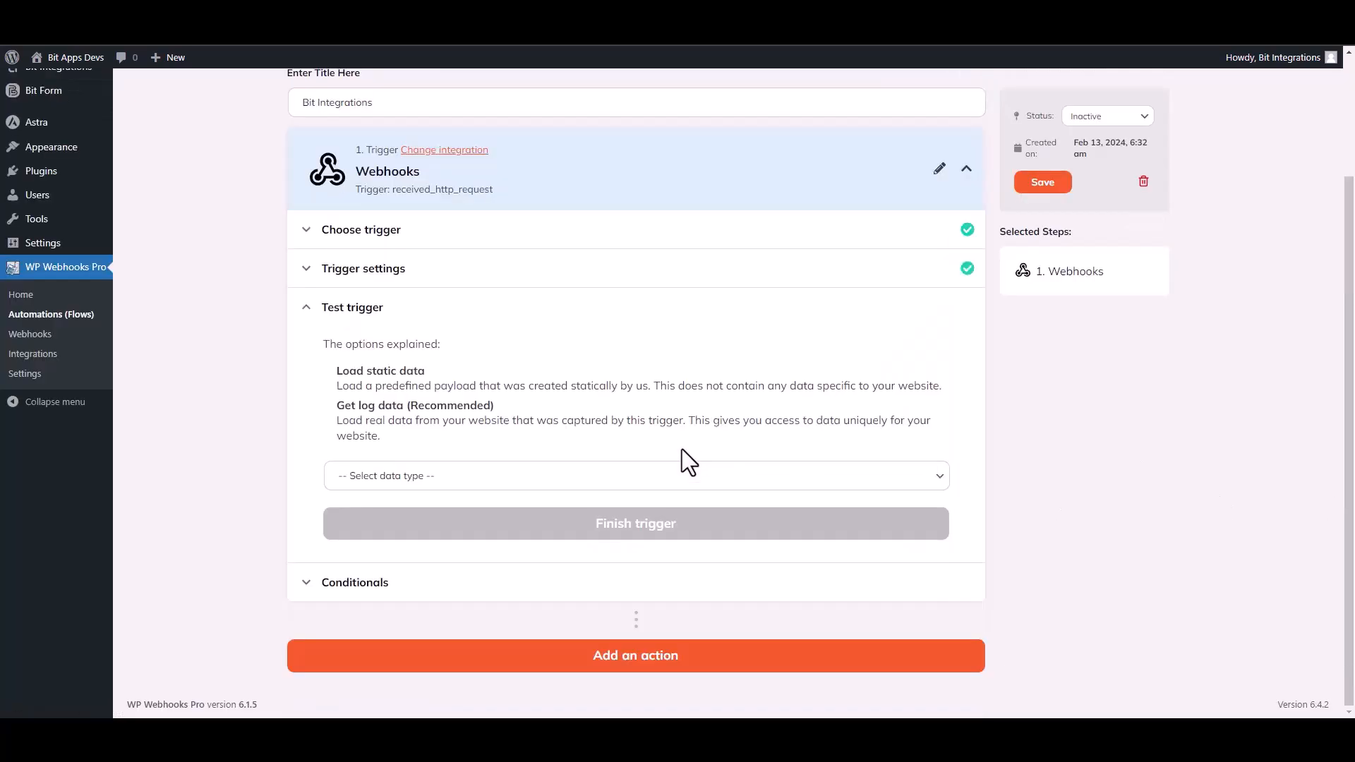
click(427, 483)
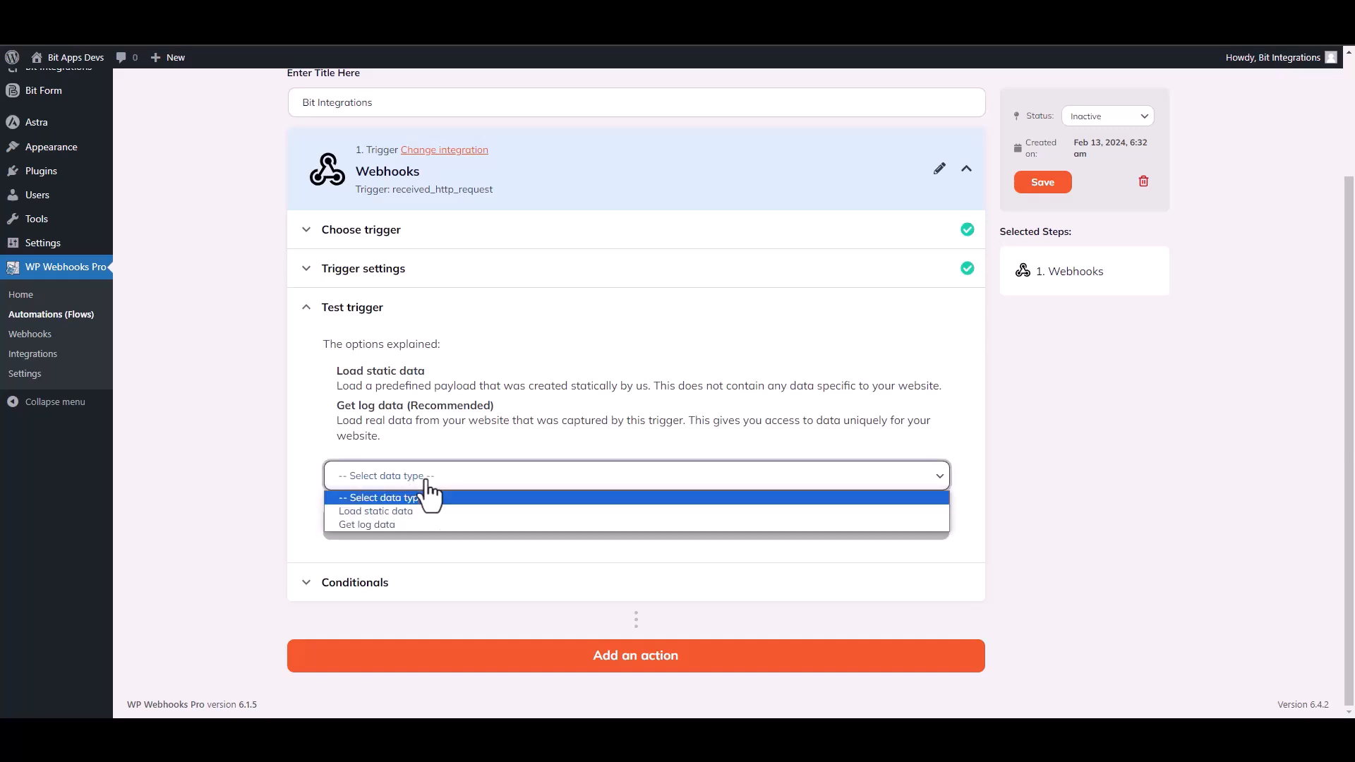
click(386, 525)
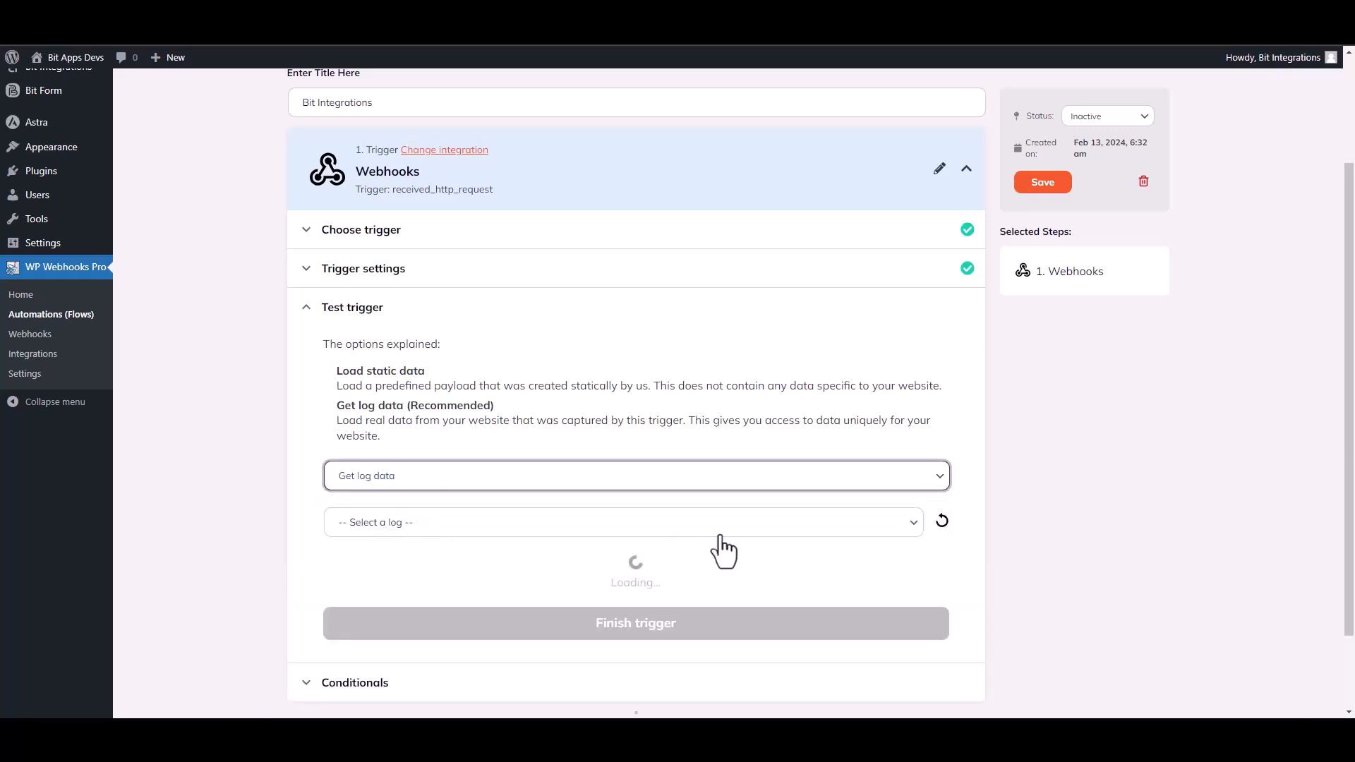
click(719, 528)
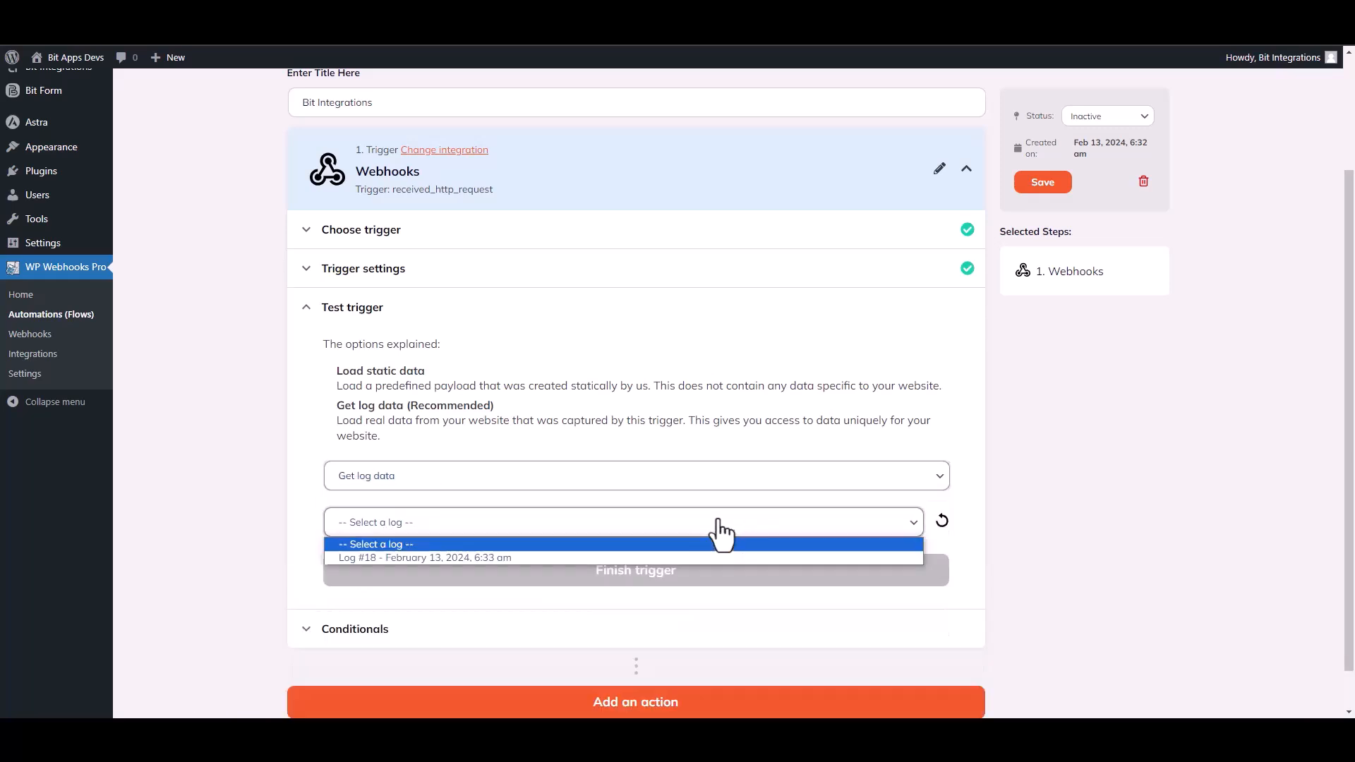
click(441, 558)
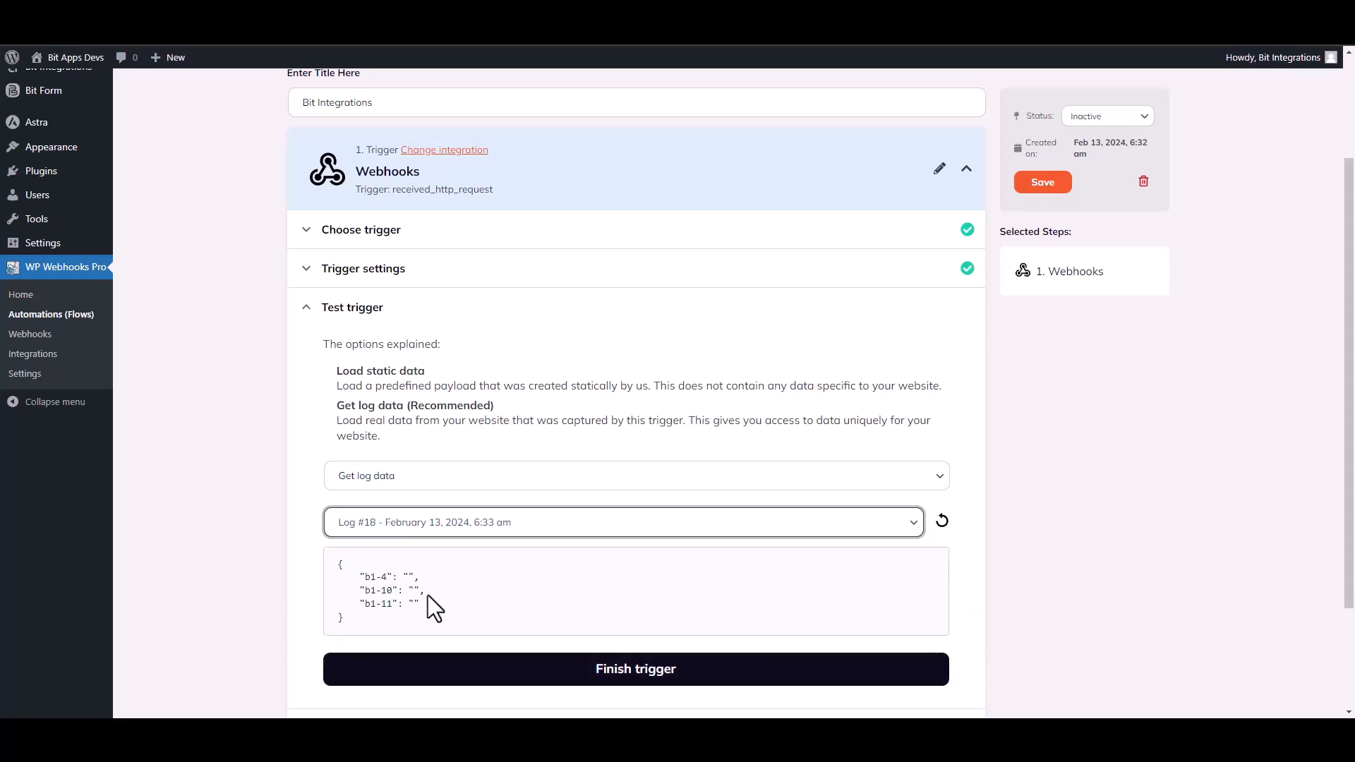
- Review the loaded log payload and finish the Webhooks trigger
drag(422, 610, 346, 566)
click(600, 598)
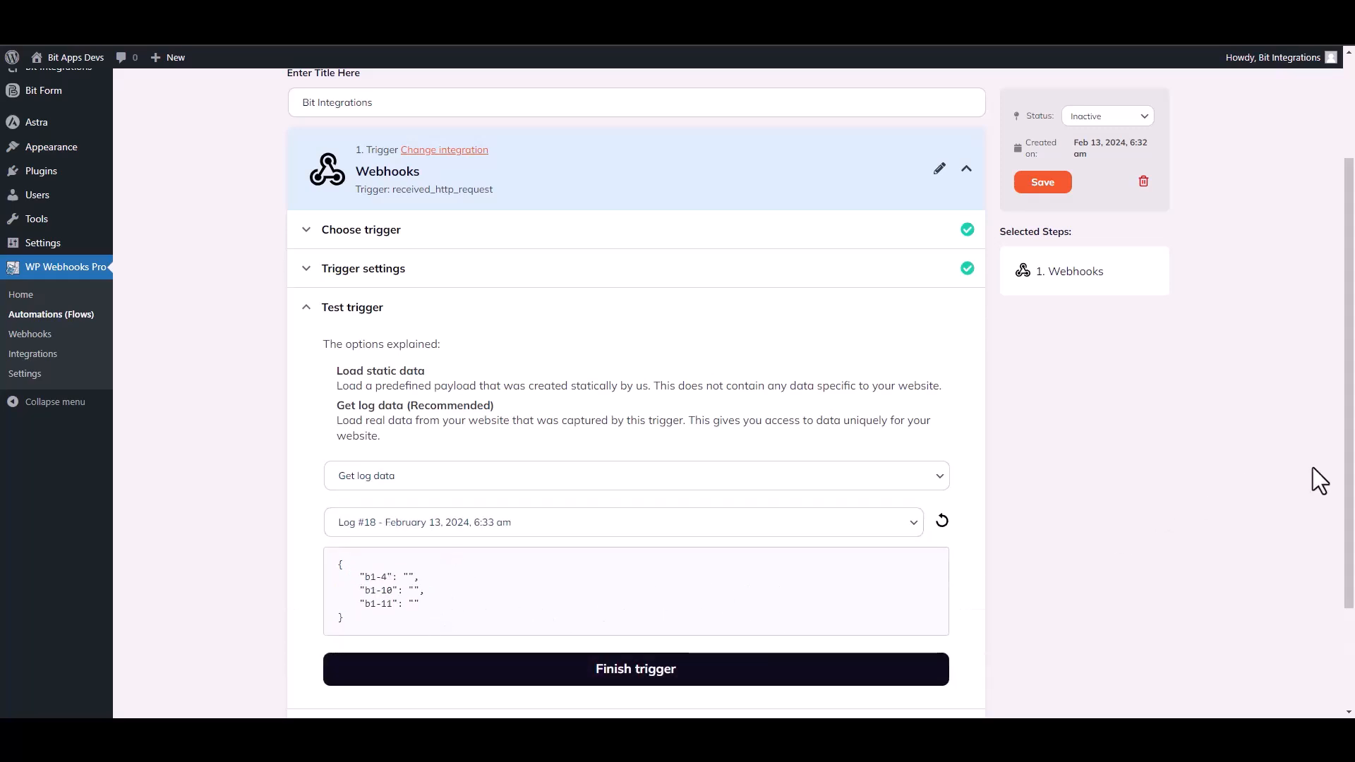
drag(1349, 451, 1348, 529)
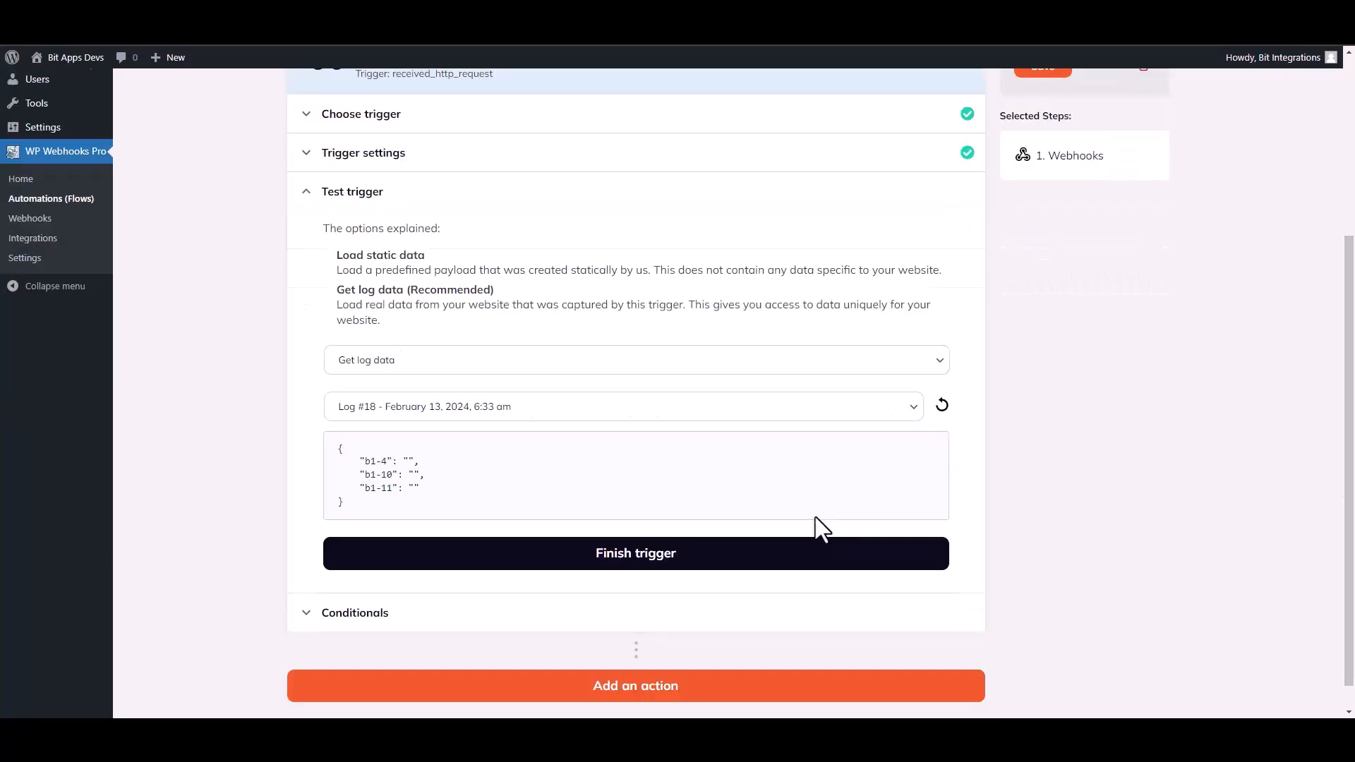
click(644, 557)
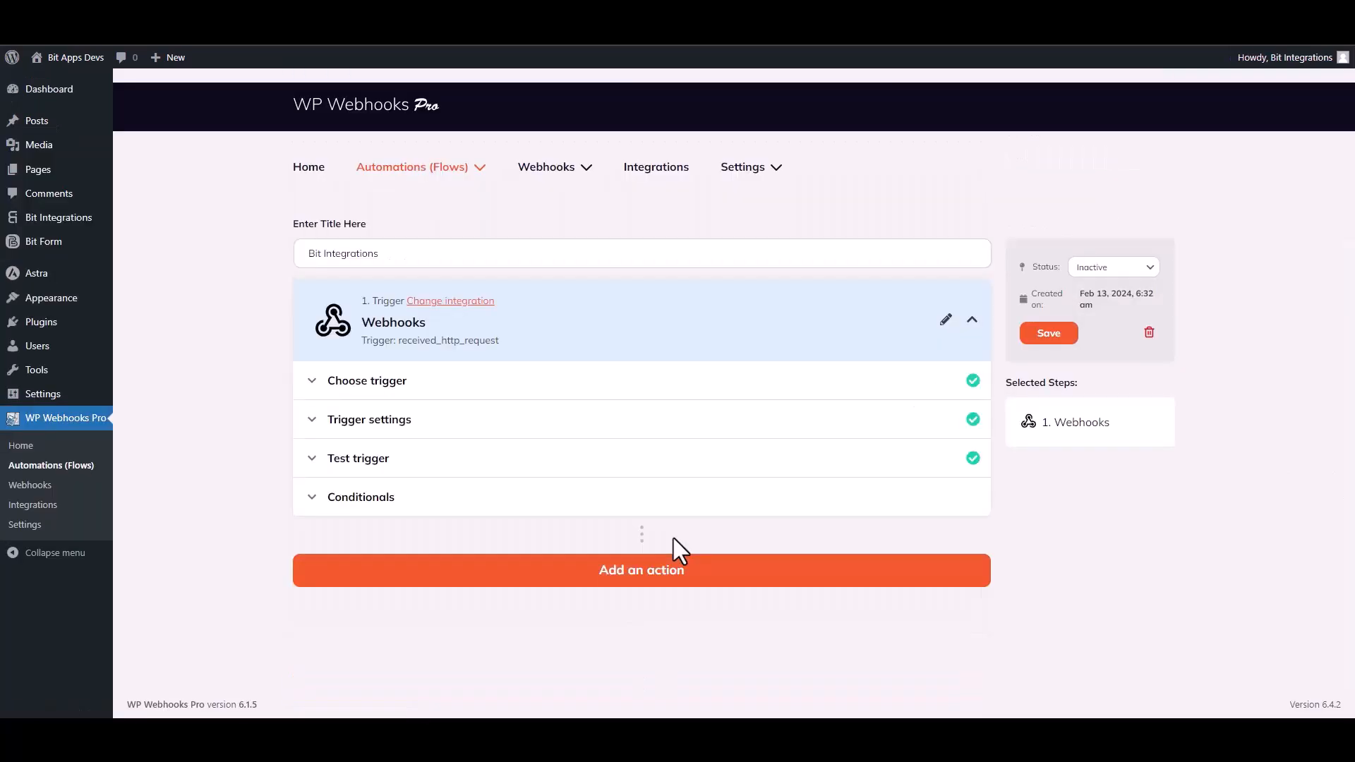
- Add a WordPress action to the flow with "Create user" as its action and continue to its settings
click(642, 573)
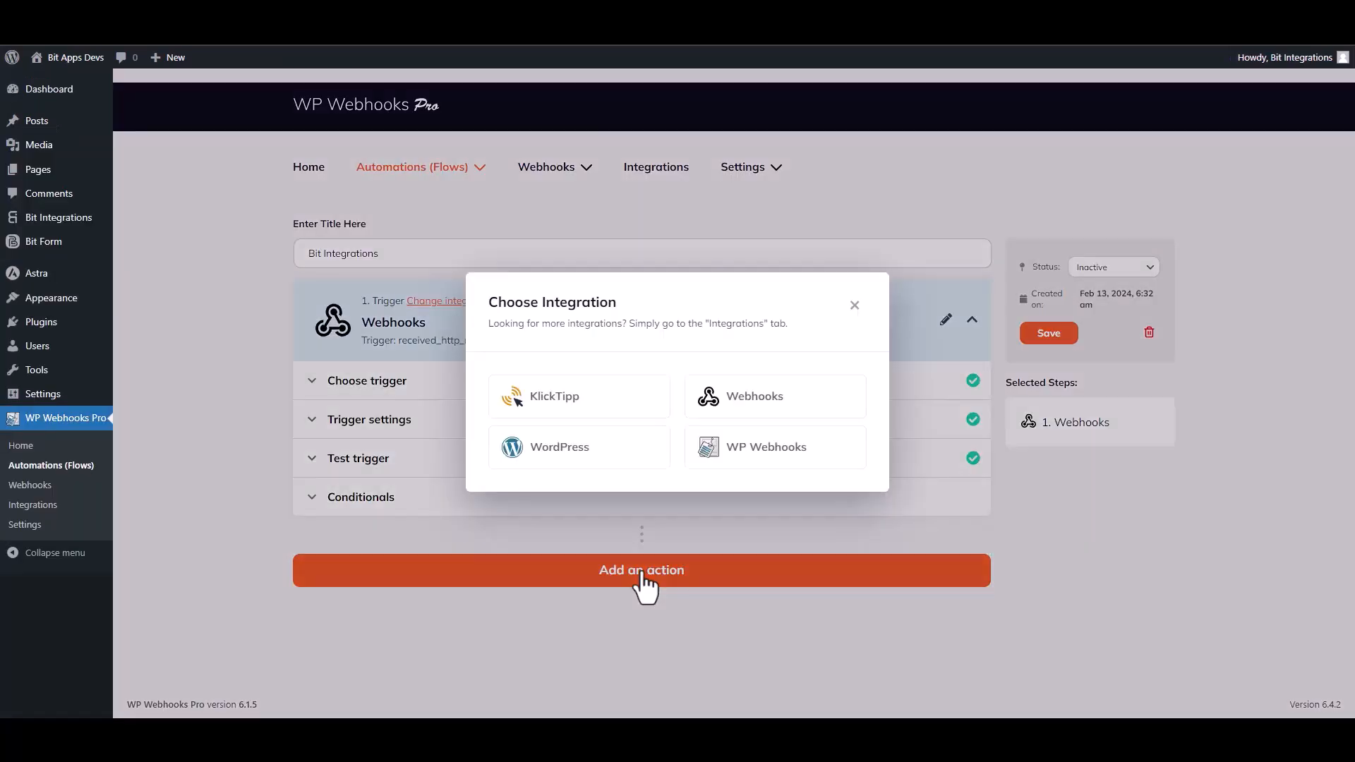
click(583, 460)
scroll(584, 452, down, 5)
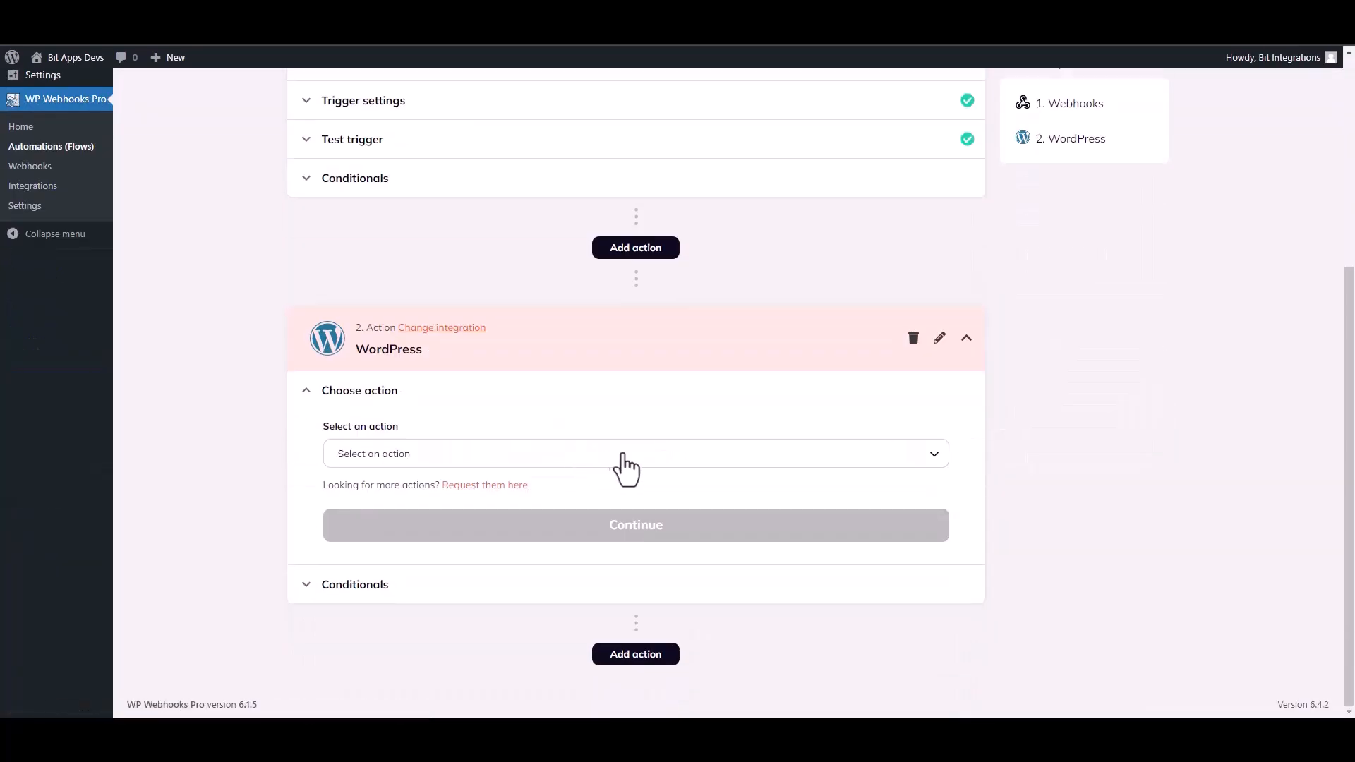
click(404, 455)
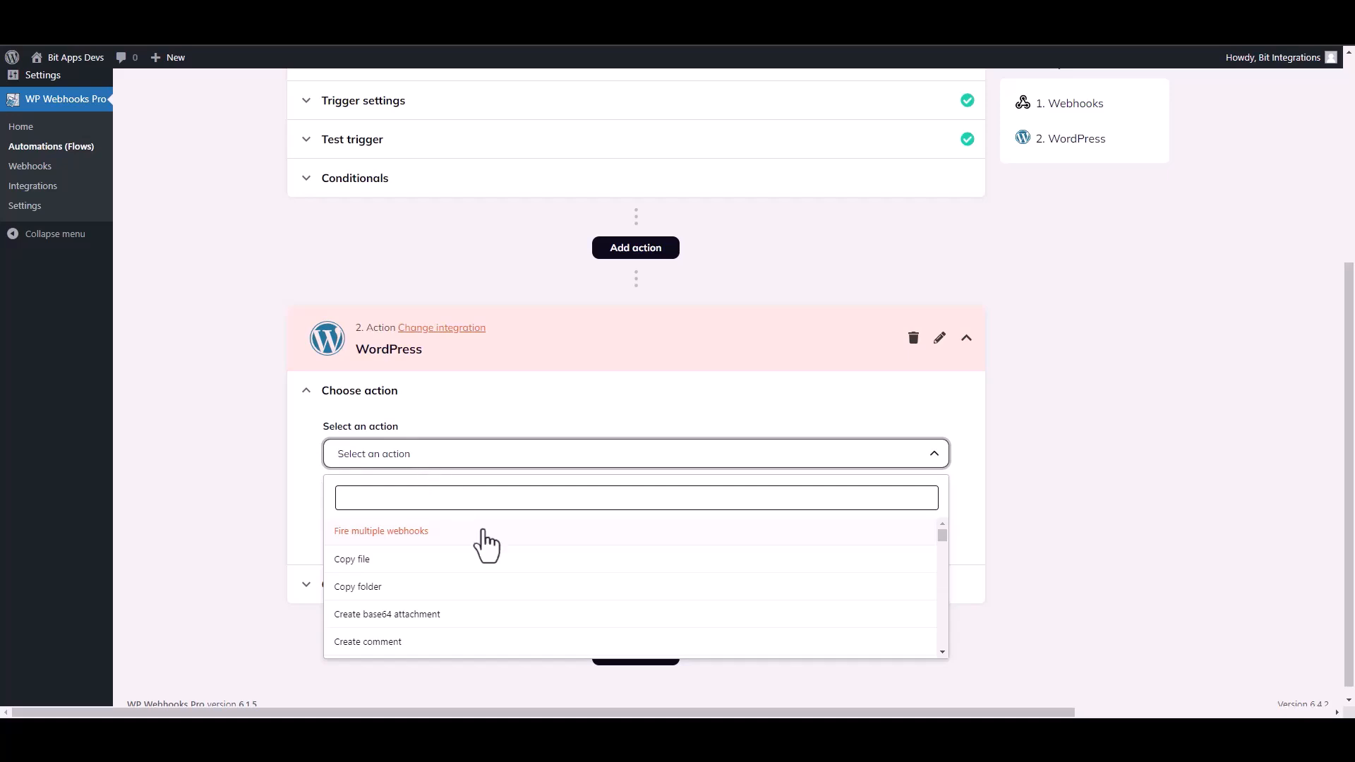
text(create u)
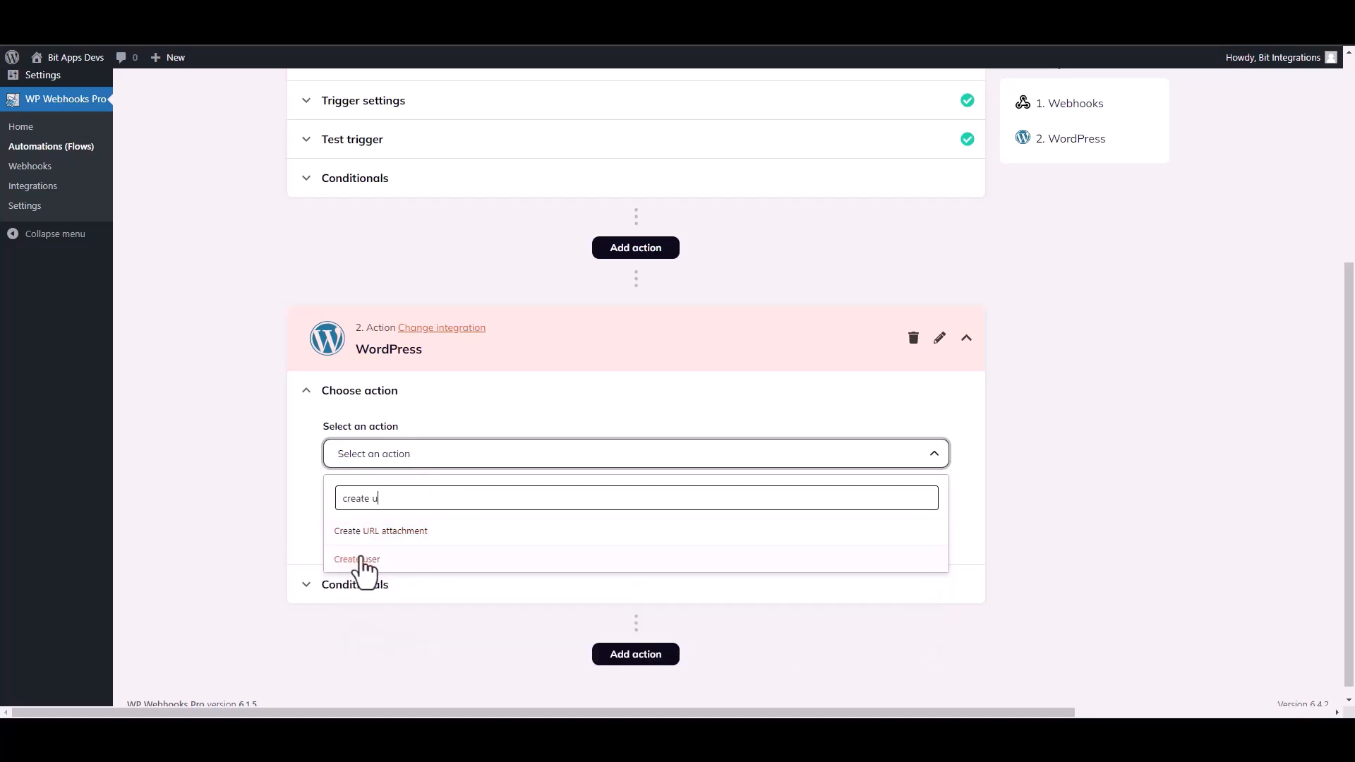
click(360, 561)
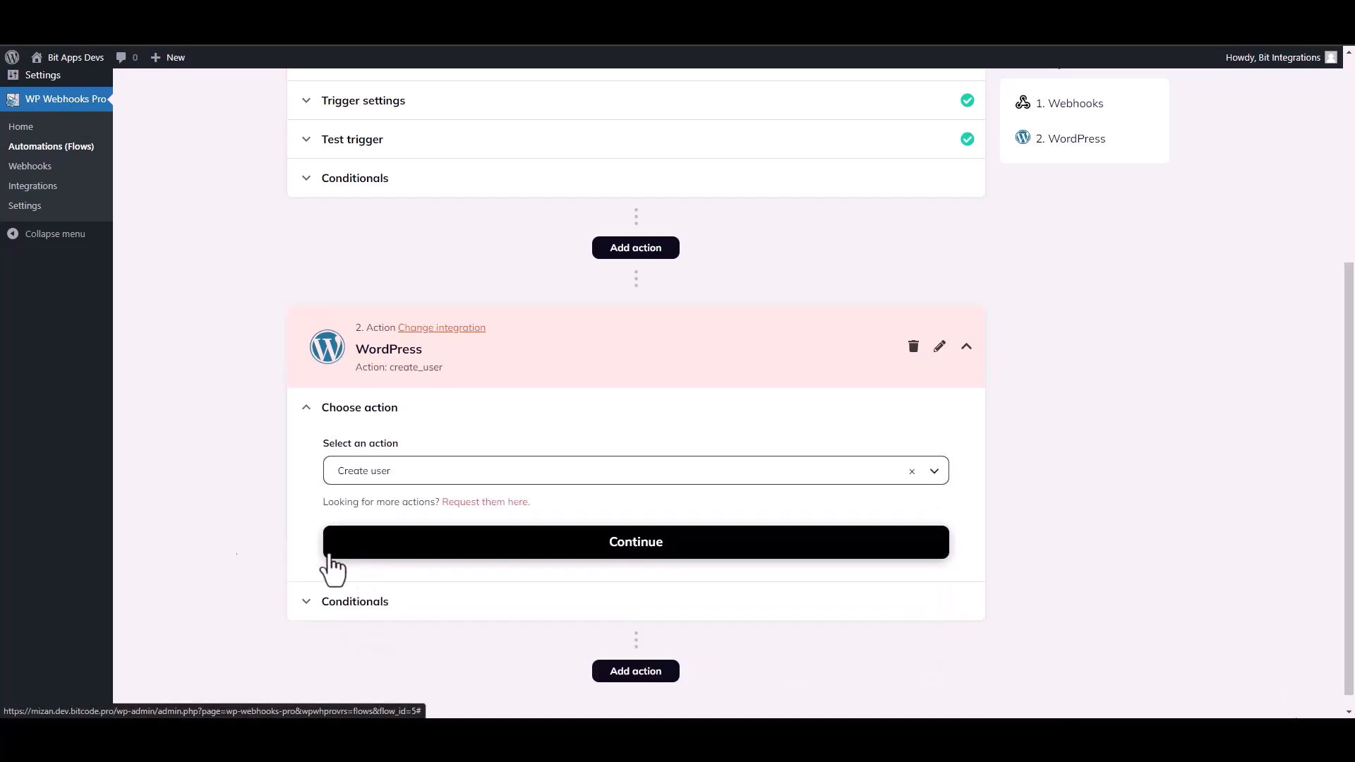
click(504, 542)
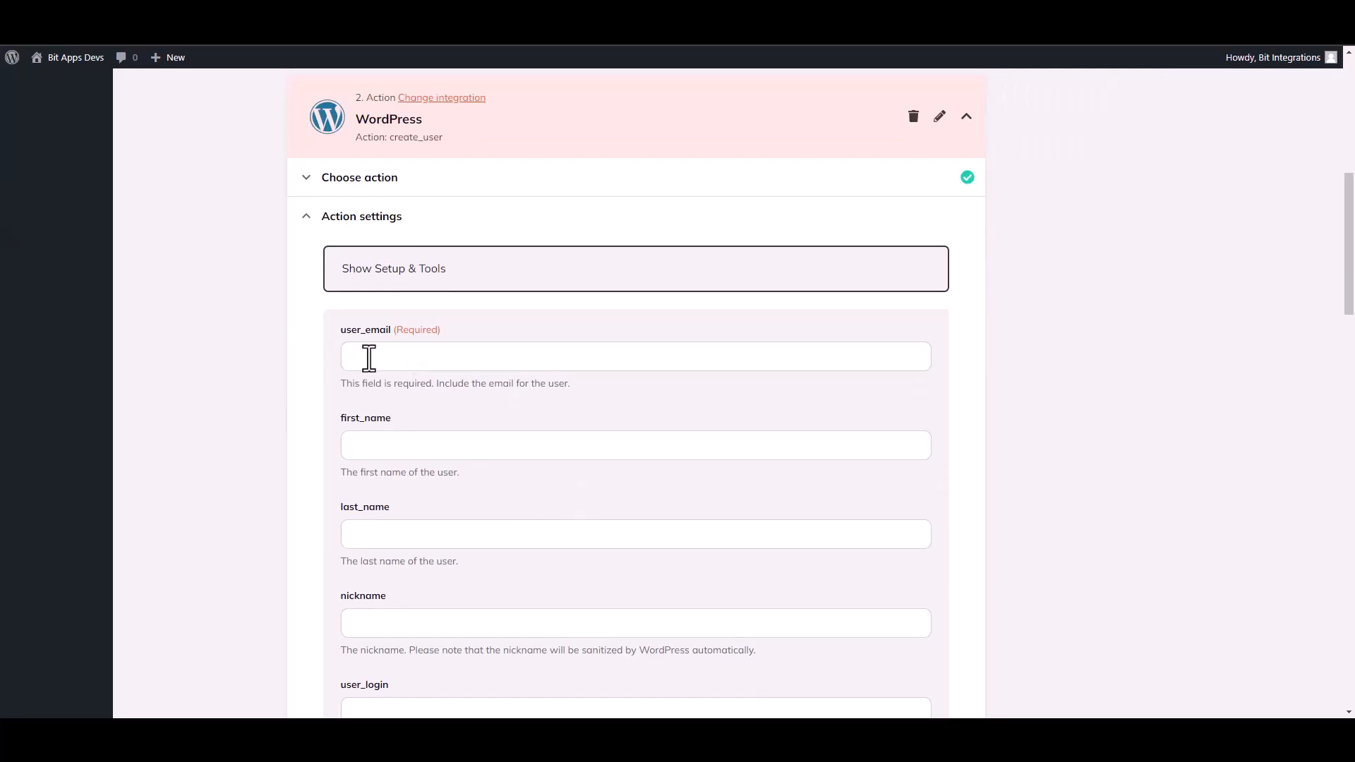
- Map the webhook value b1-4 to the user_email field and b1-10 to the first_name field
click(393, 360)
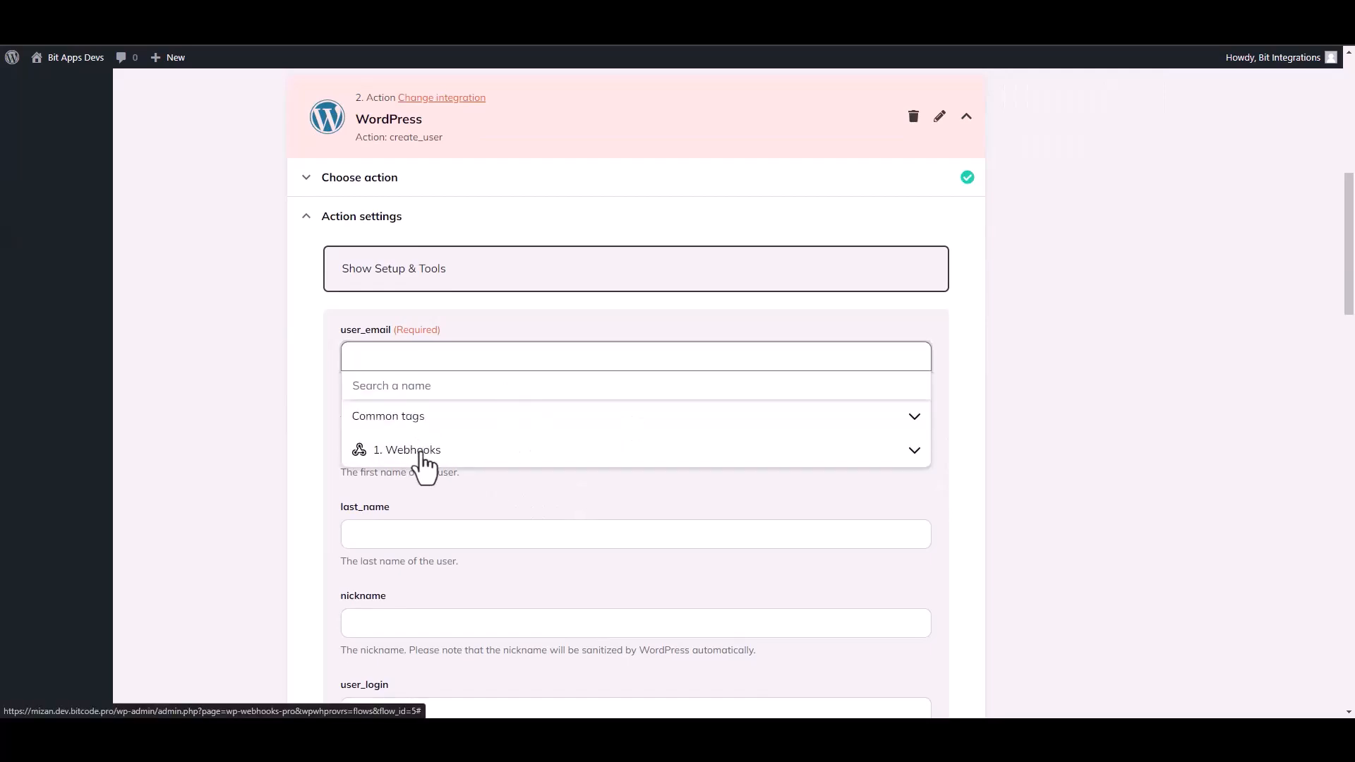
click(420, 451)
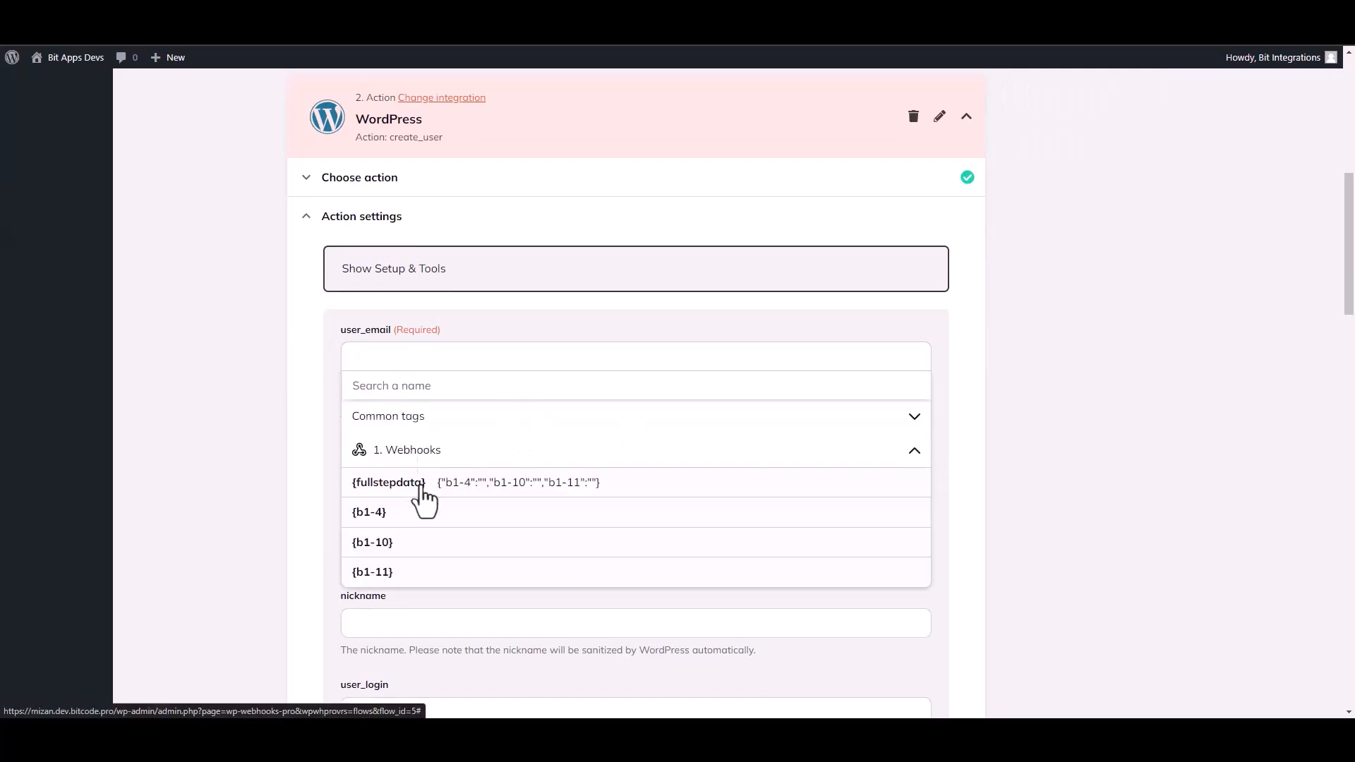
click(388, 521)
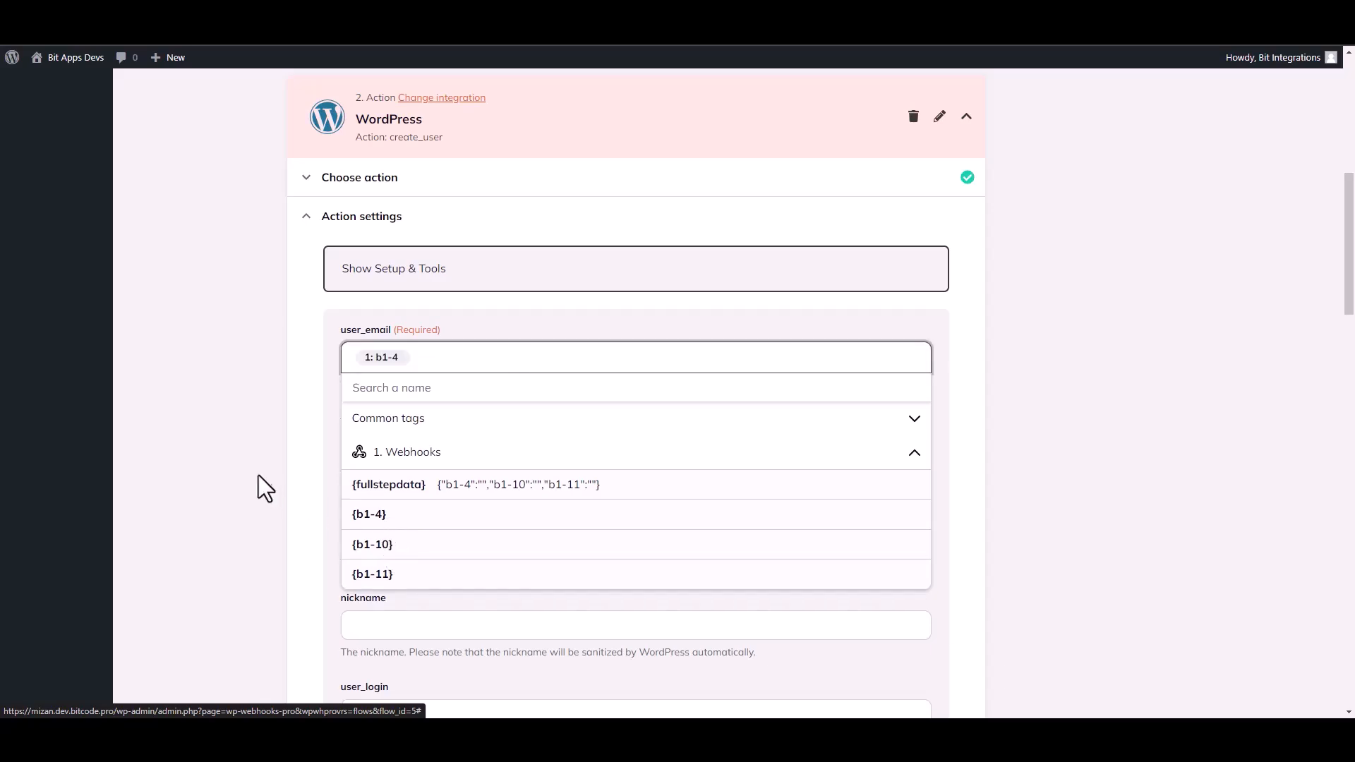
click(257, 474)
click(383, 455)
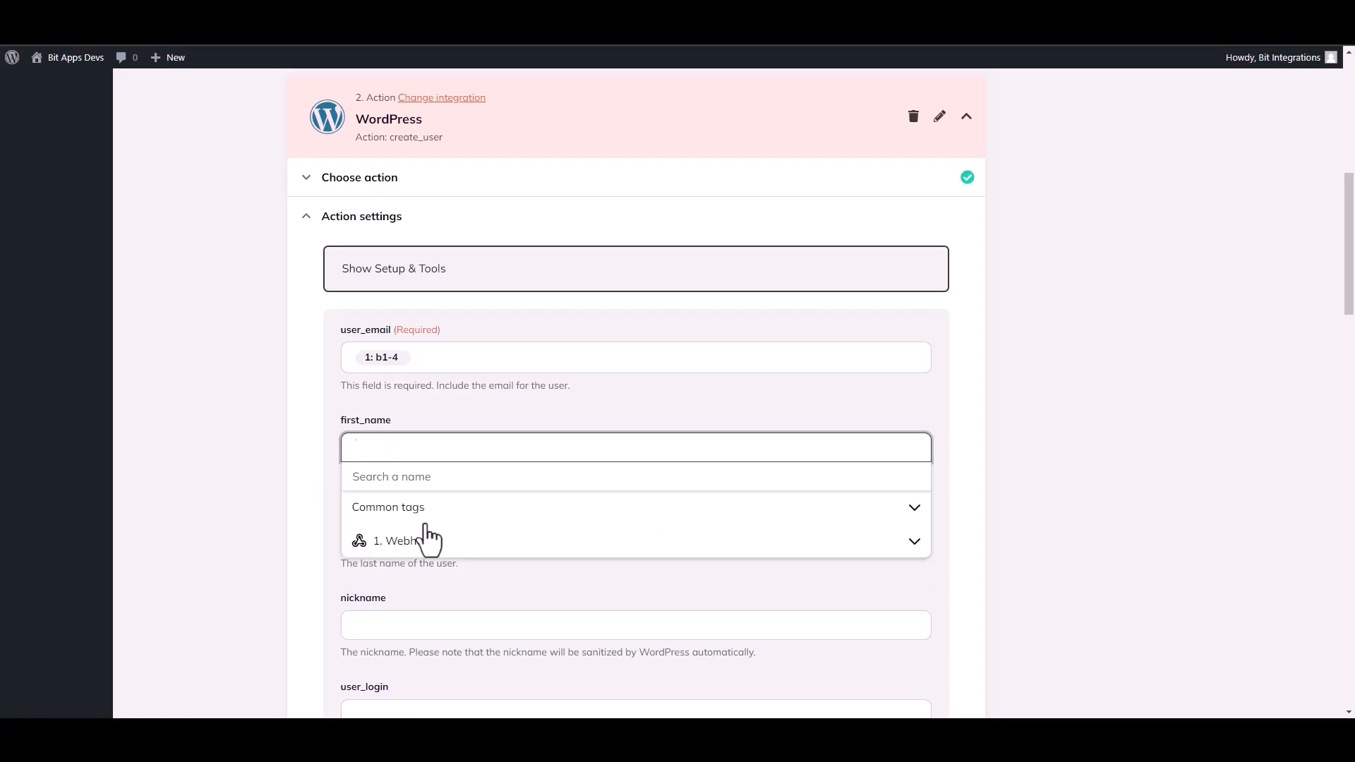
click(425, 546)
click(390, 635)
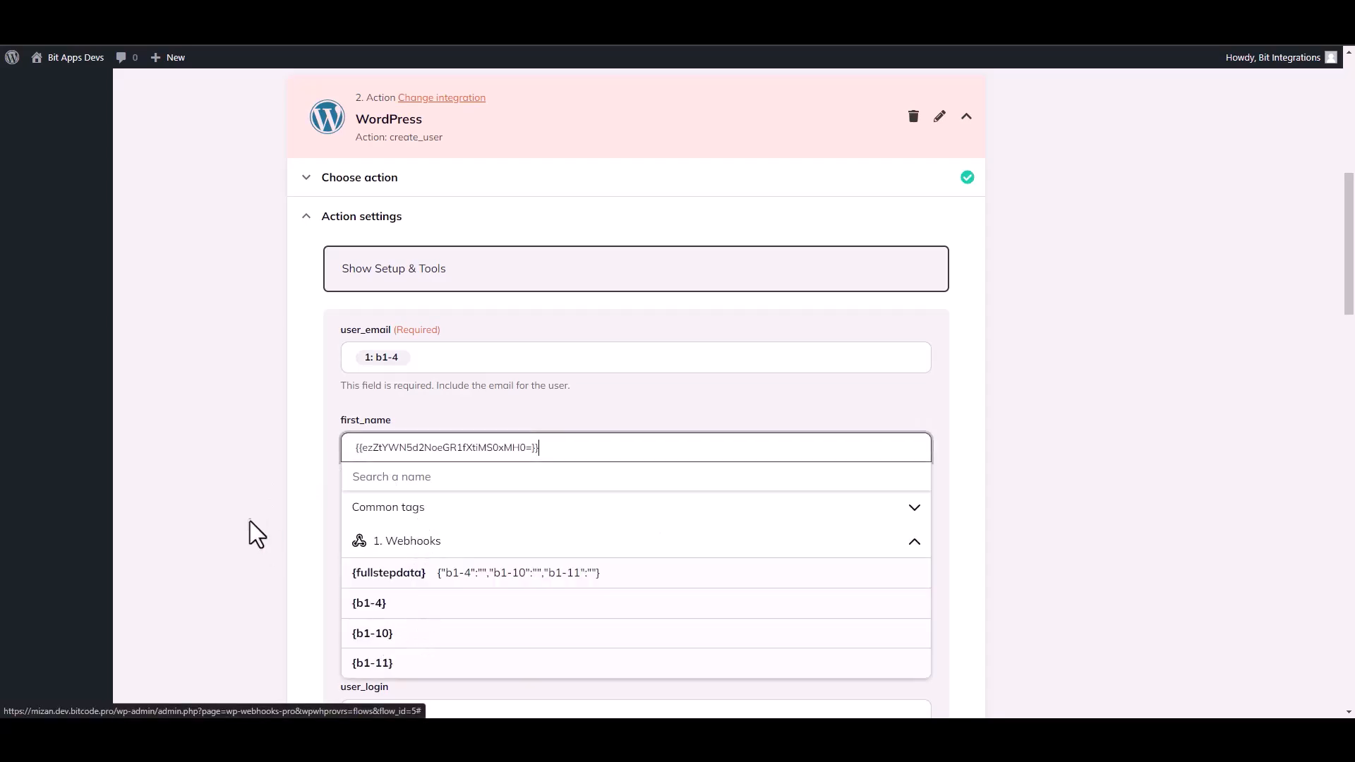
click(260, 530)
- Save the Create user action's fields and test the action with the "Fire webhook action" option
drag(1349, 279, 1353, 634)
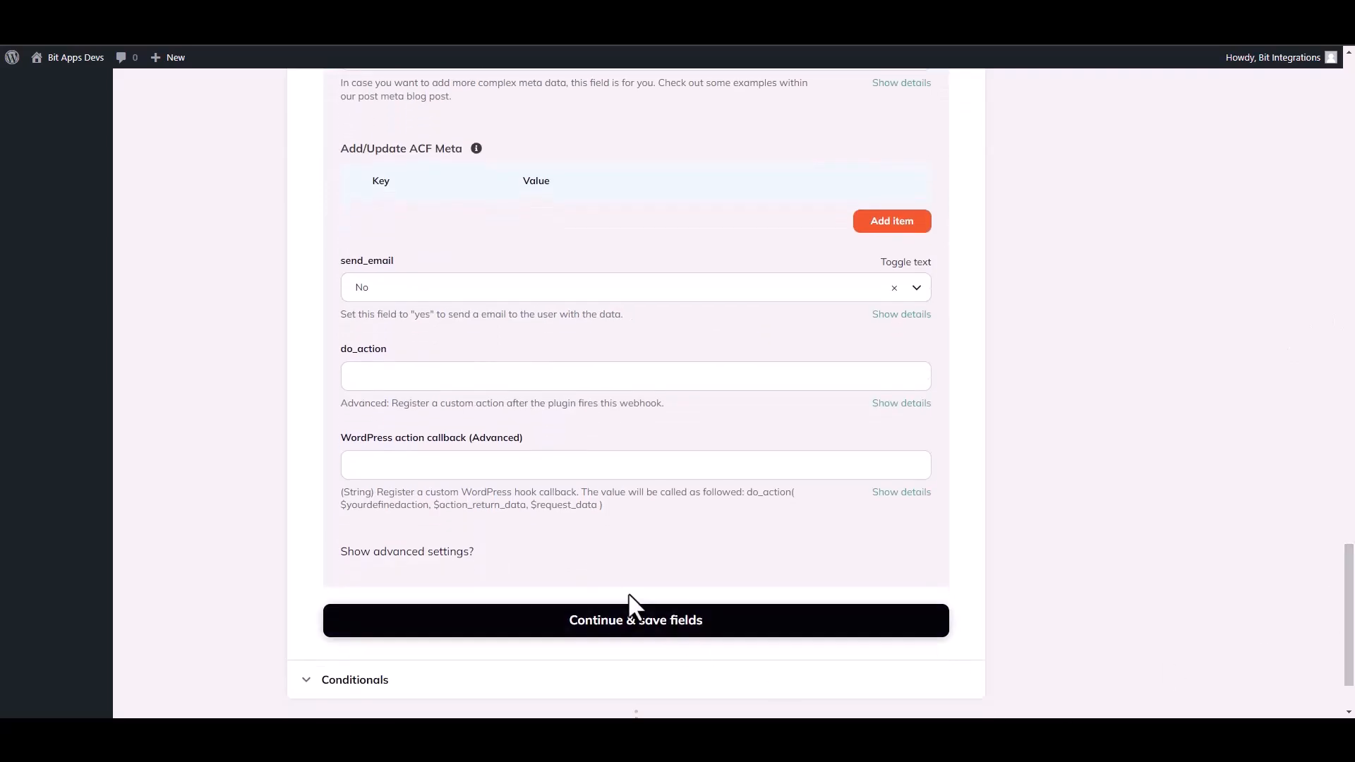
click(695, 634)
click(411, 482)
click(372, 539)
click(381, 524)
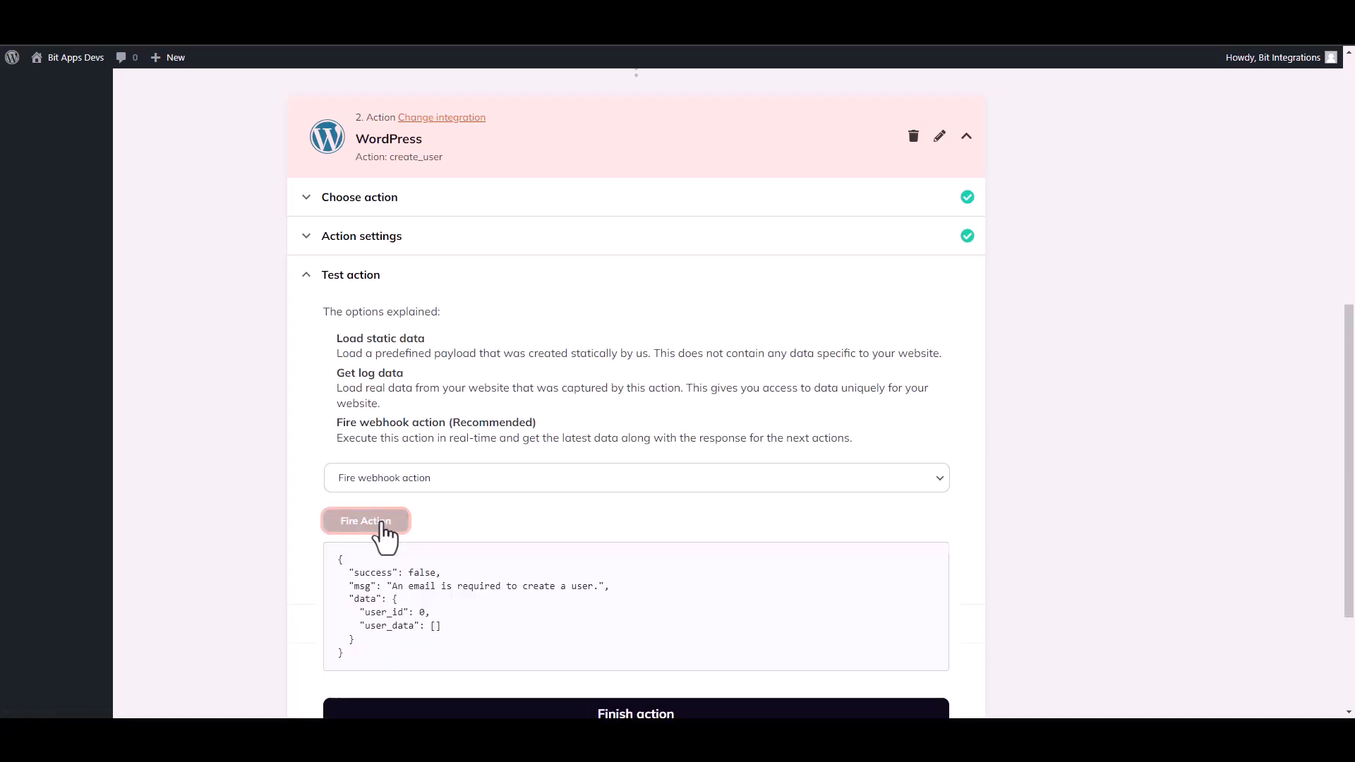
- Check the test response and finish the WordPress action
double_click(367, 573)
click(683, 605)
drag(1351, 459, 1352, 550)
click(658, 549)
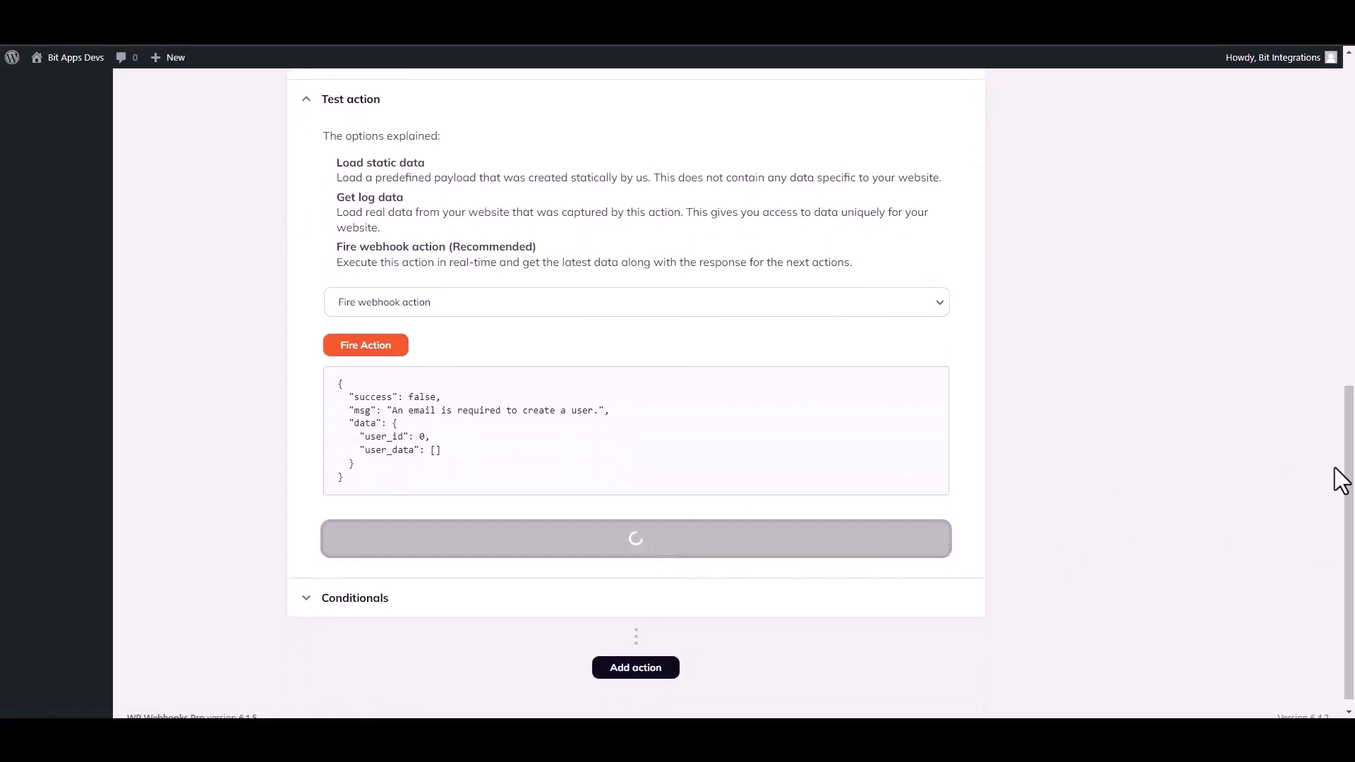
- Set the flow's status to Active and save the flow
drag(1353, 444, 1353, 311)
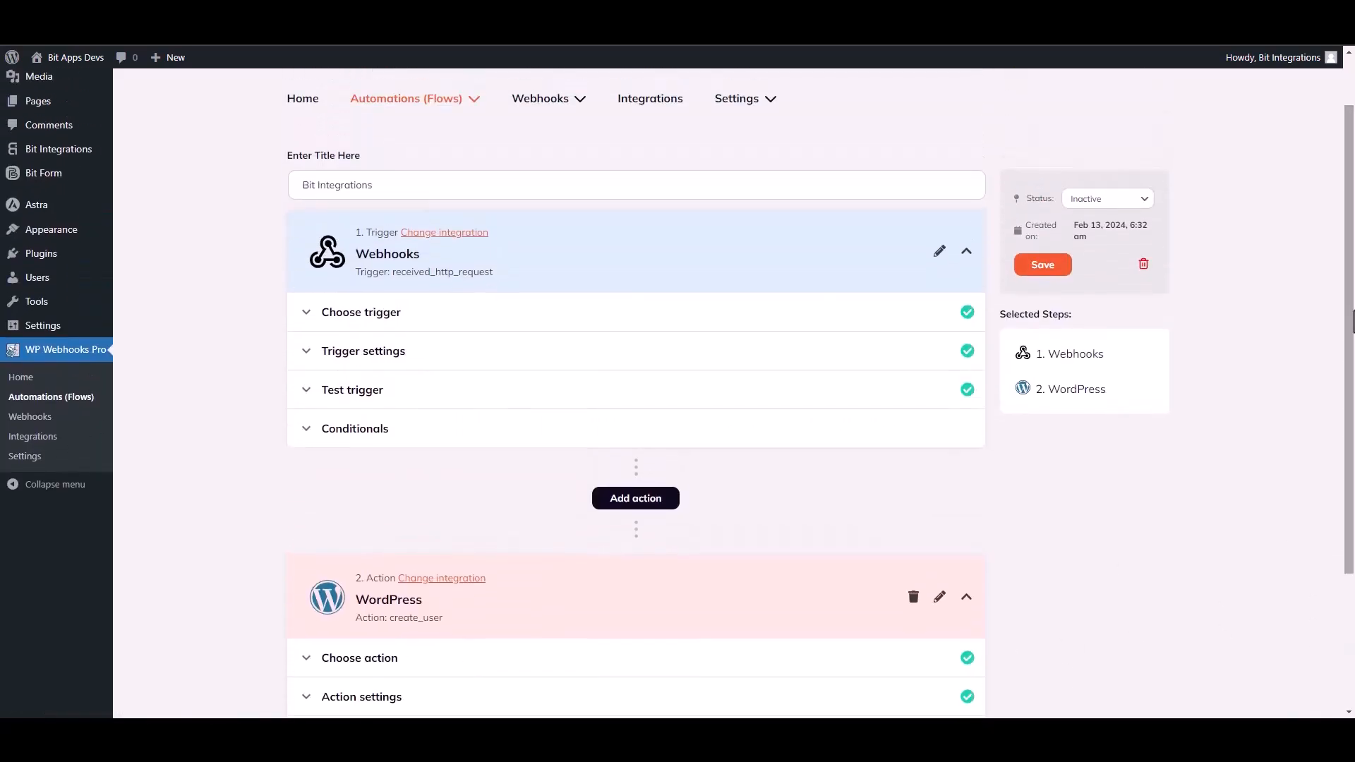
click(1090, 199)
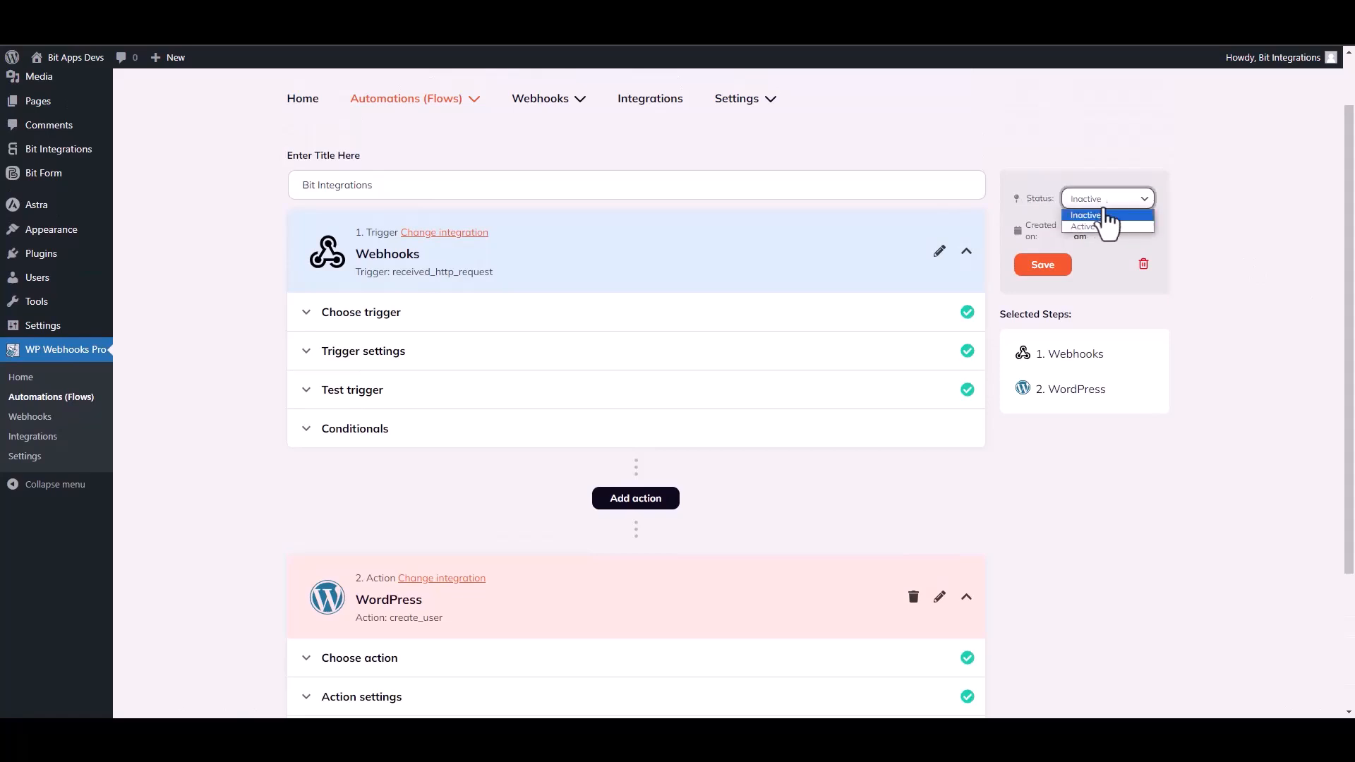
click(1083, 223)
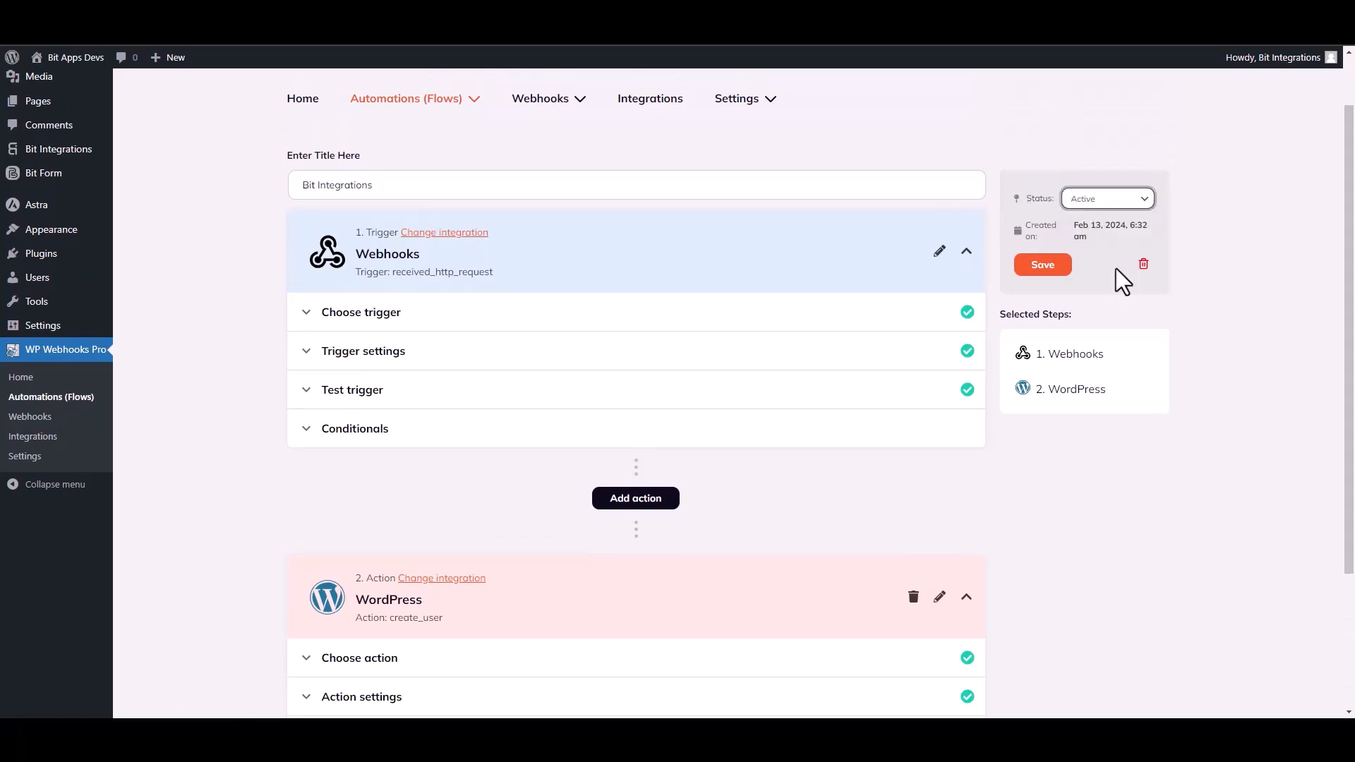
click(1046, 275)
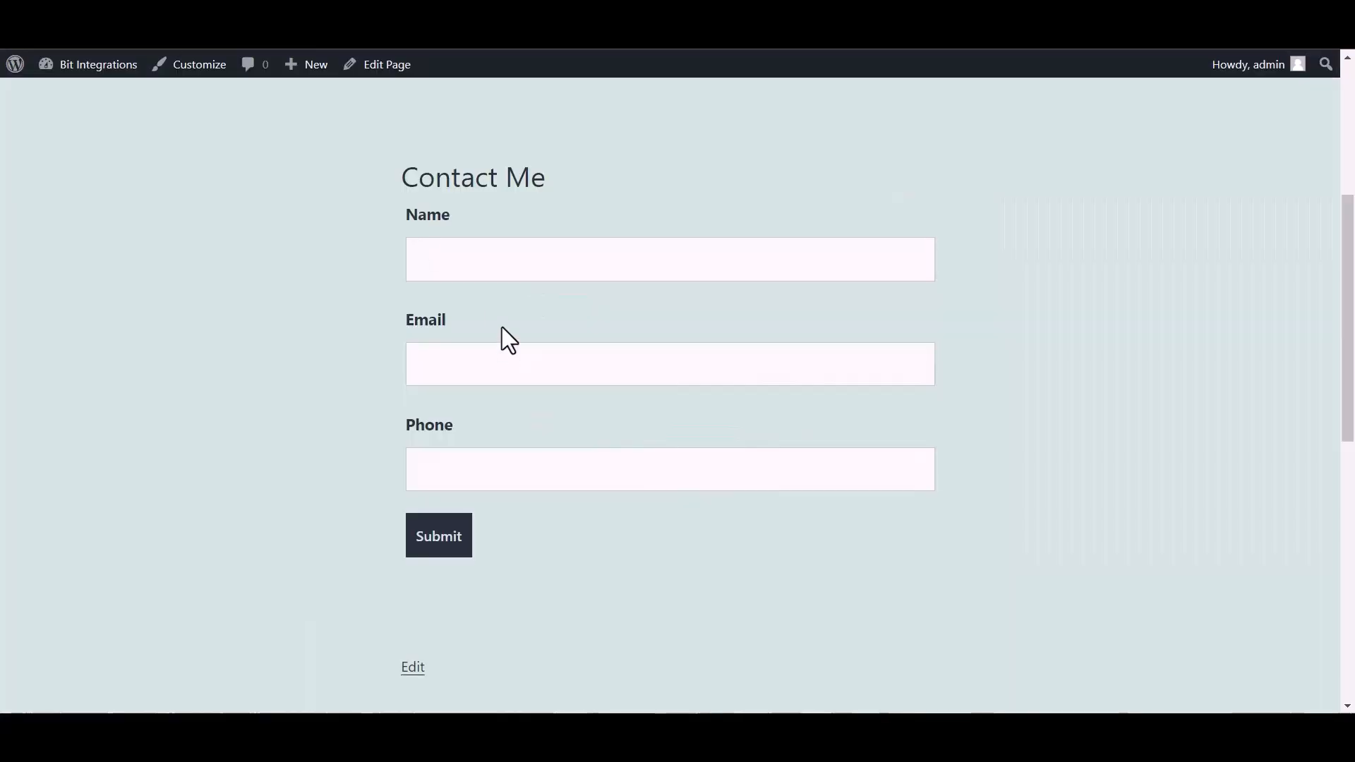
- Submit the Contact Me form with the name "Bit Integrations", the contact's email and phone number, and check the submission response
click(504, 269)
text(B)
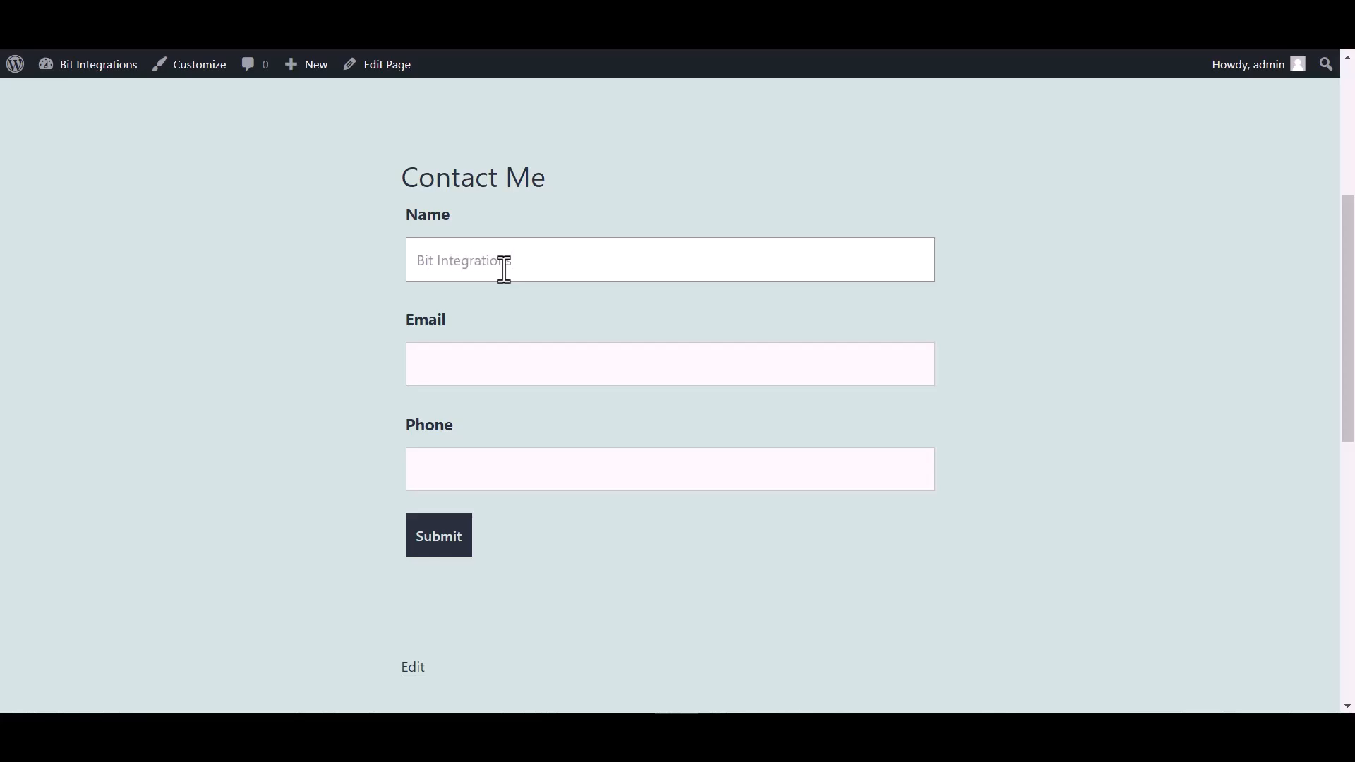
text(it Integrations)
click(504, 358)
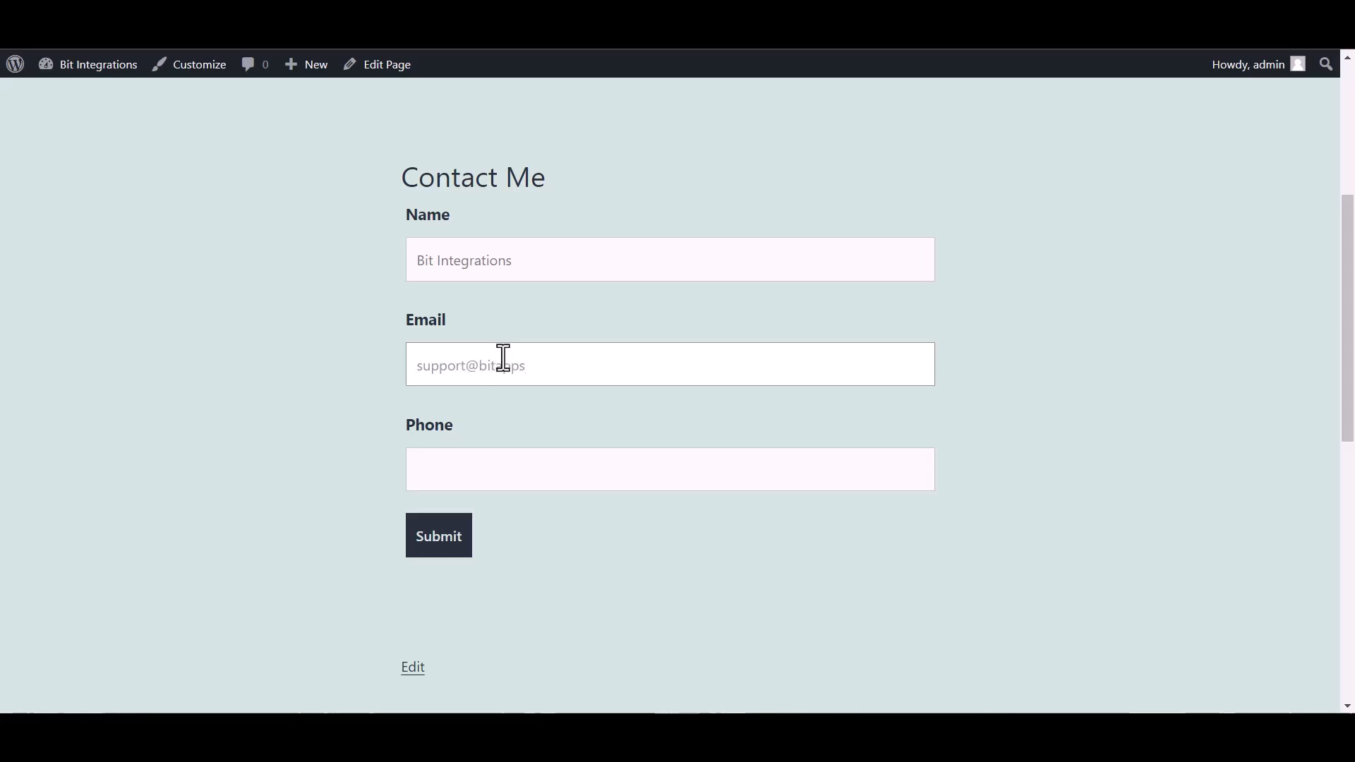
text(.pro)
click(522, 466)
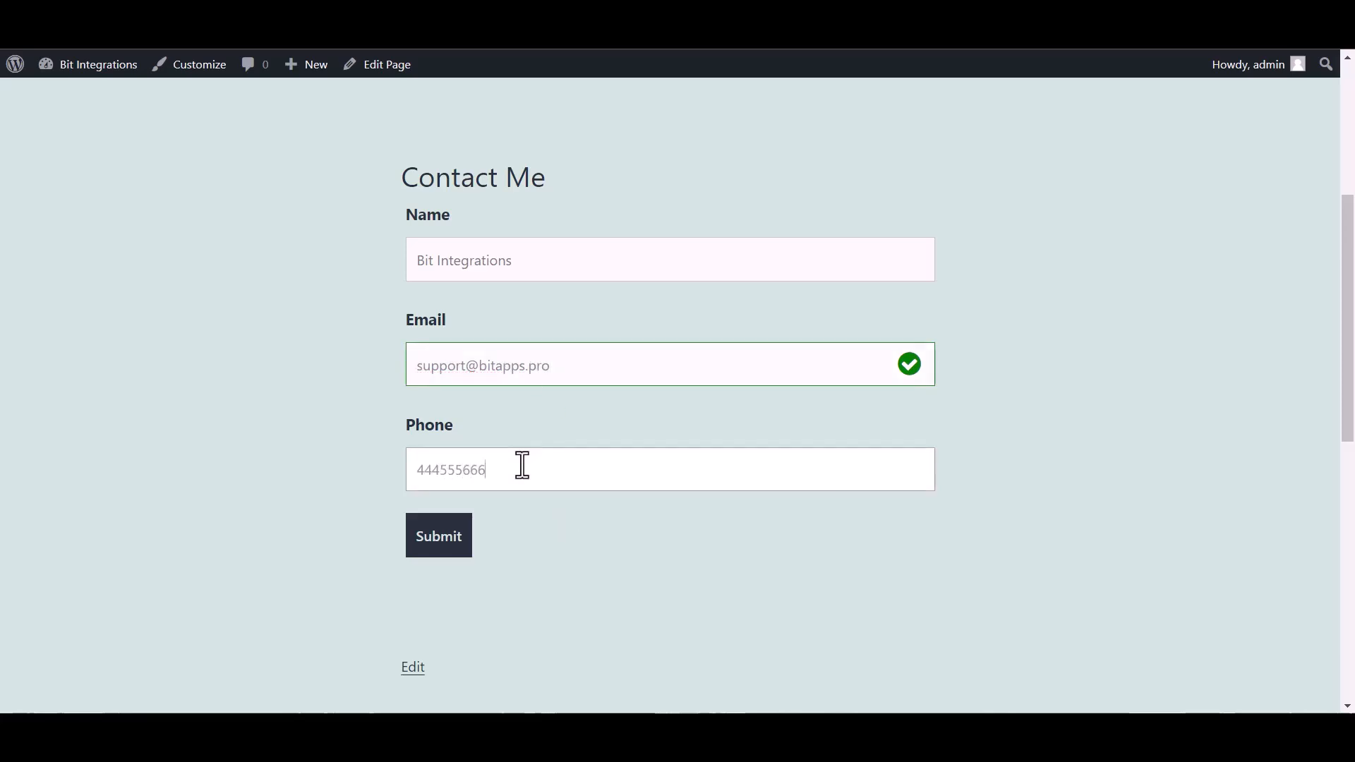
click(450, 551)
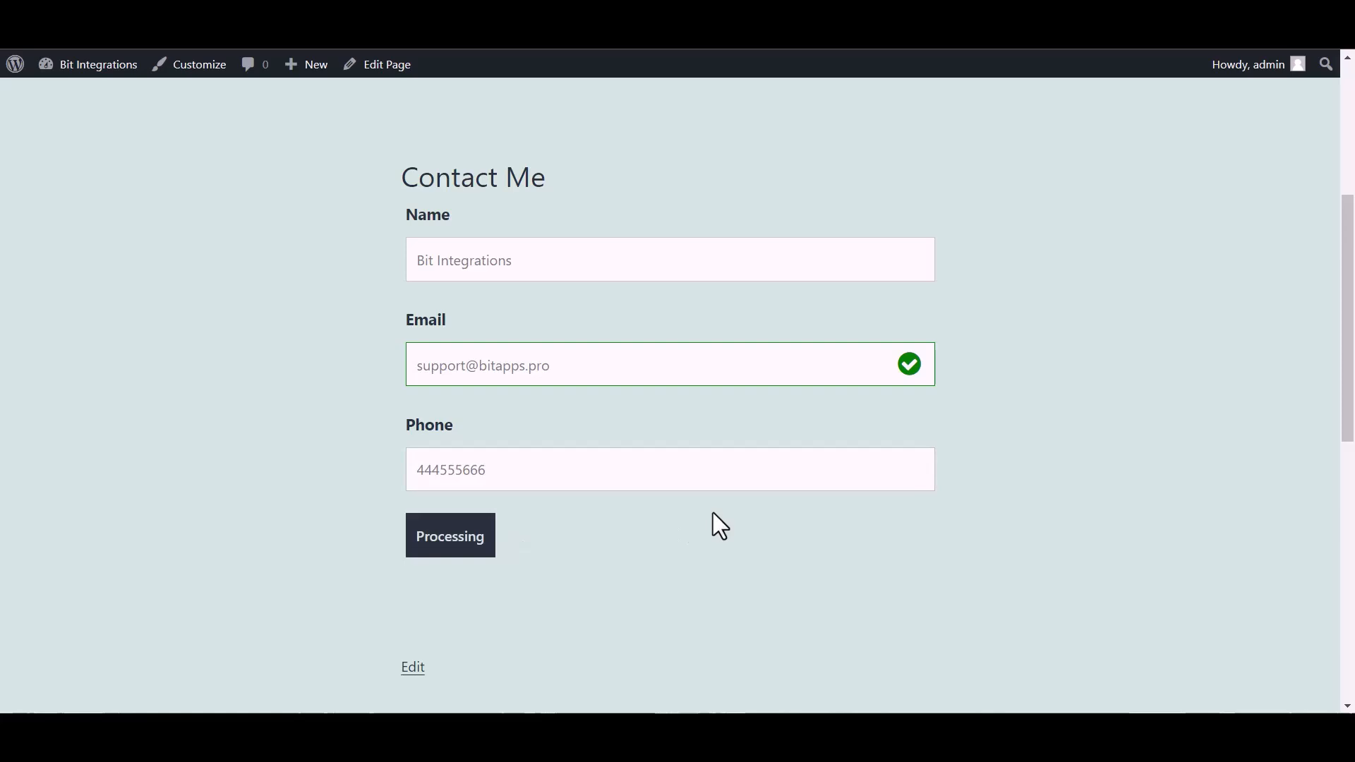
drag(400, 169, 708, 261)
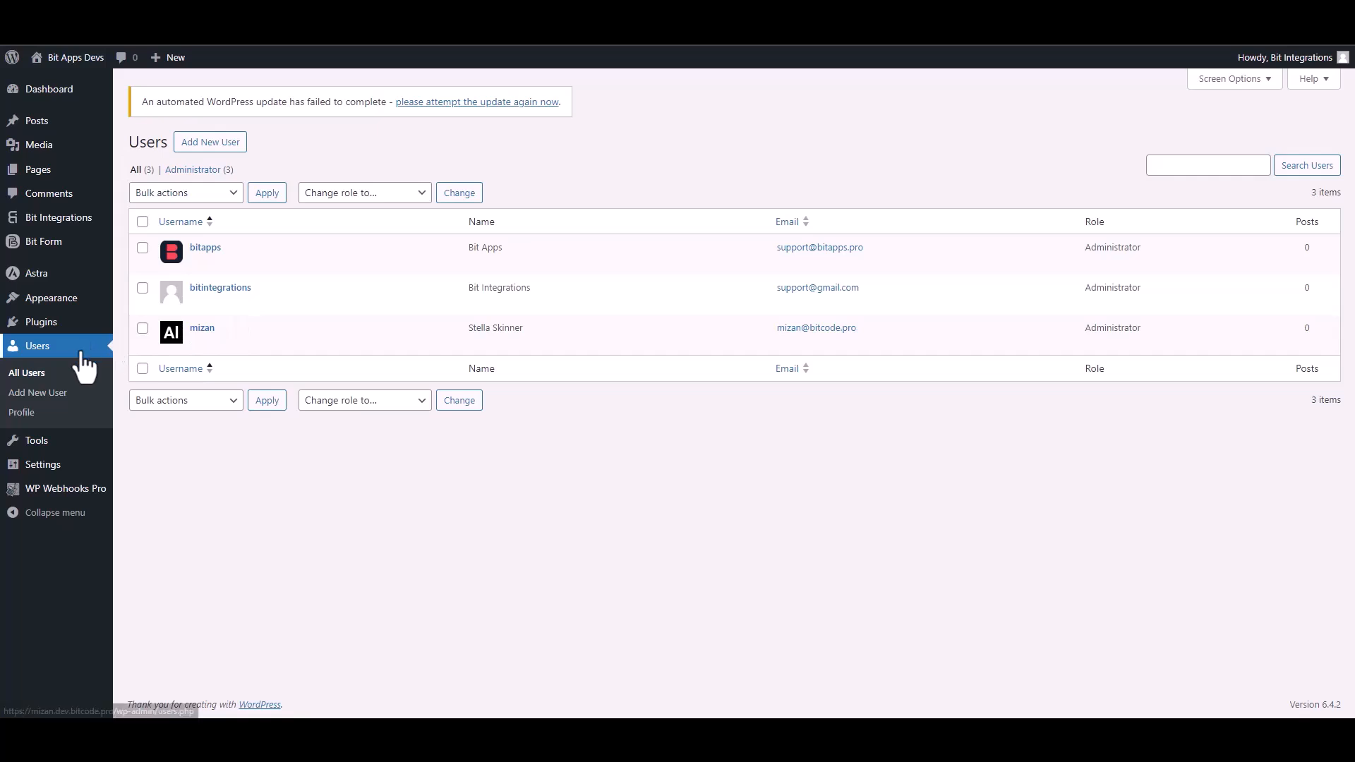